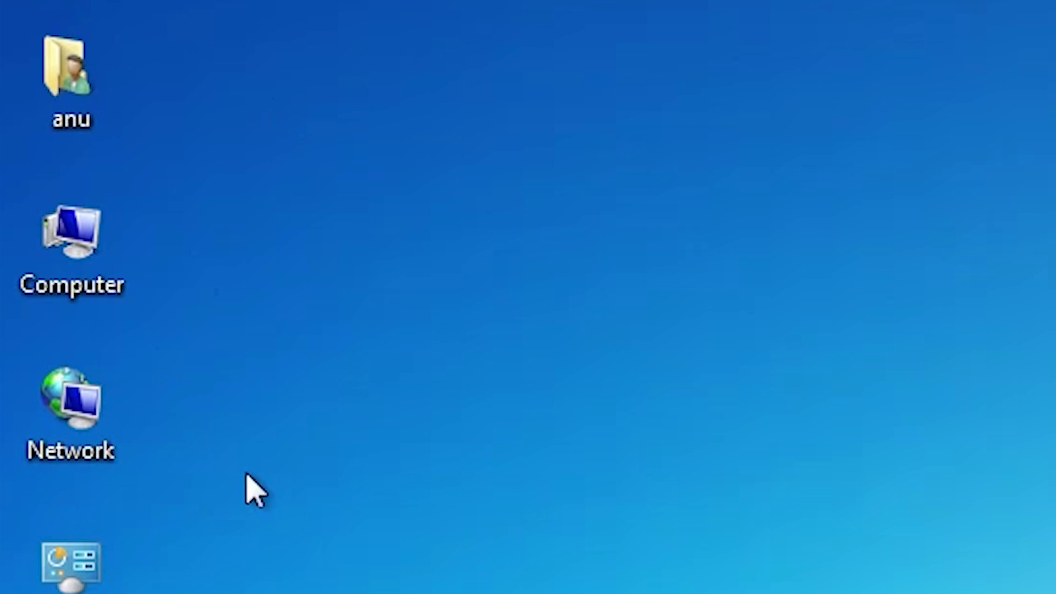
# Check the computer's system properties from the Computer icon, then close them
pyautogui.rightClick(81, 275)
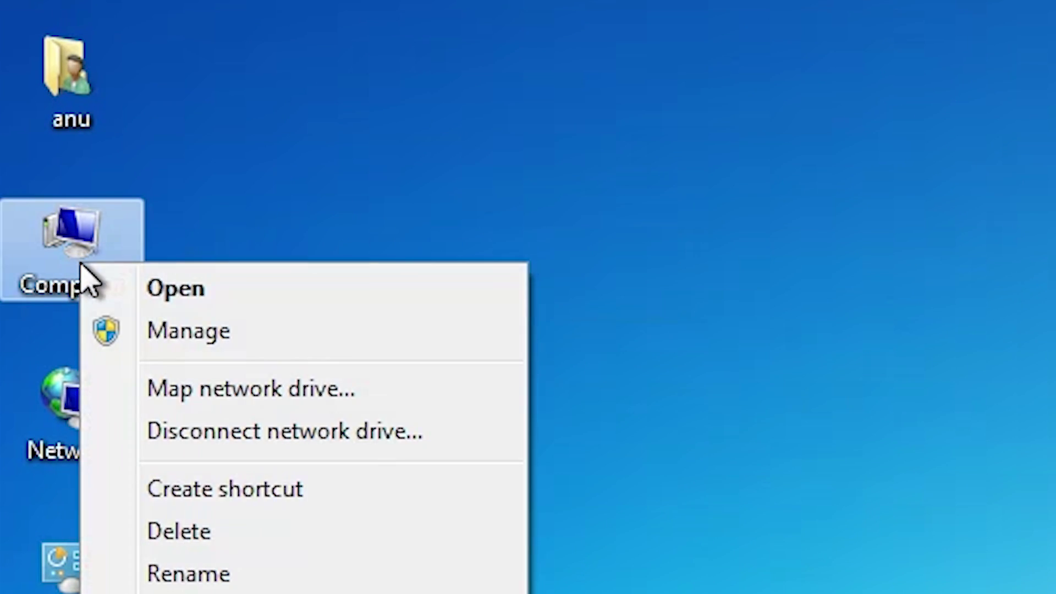
pyautogui.click(256, 448)
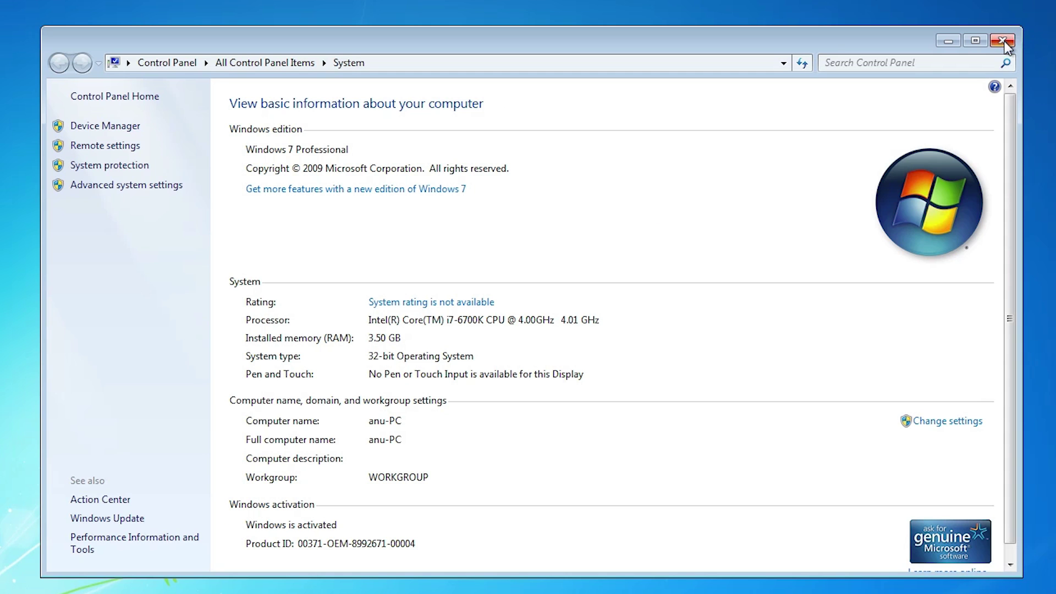
pyautogui.click(1001, 42)
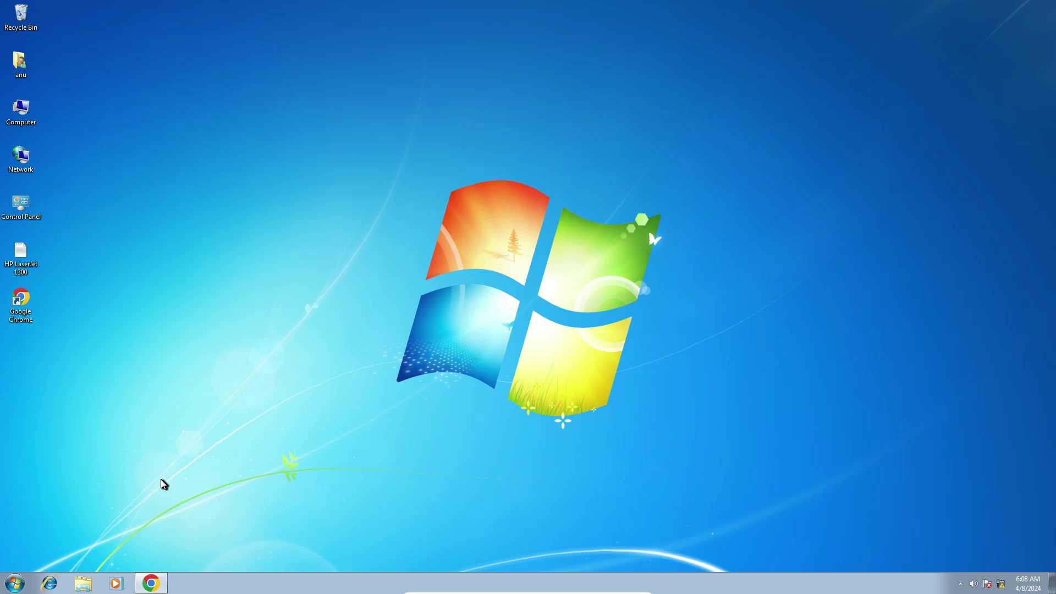
# In Chrome, search Google for 'canon lbp 6230dn driver'
pyautogui.click(152, 583)
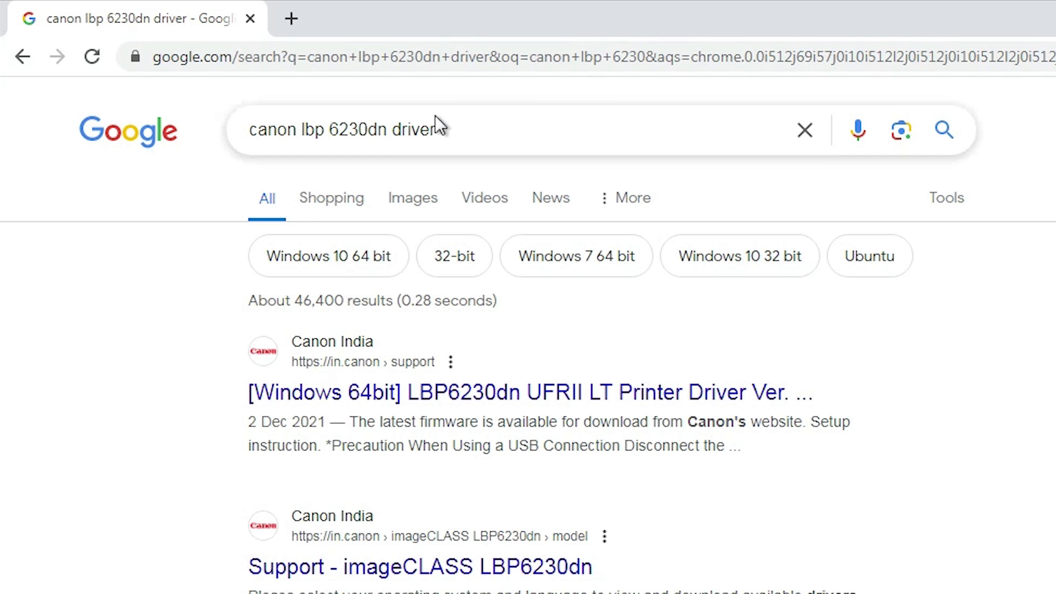
pyautogui.click(471, 134)
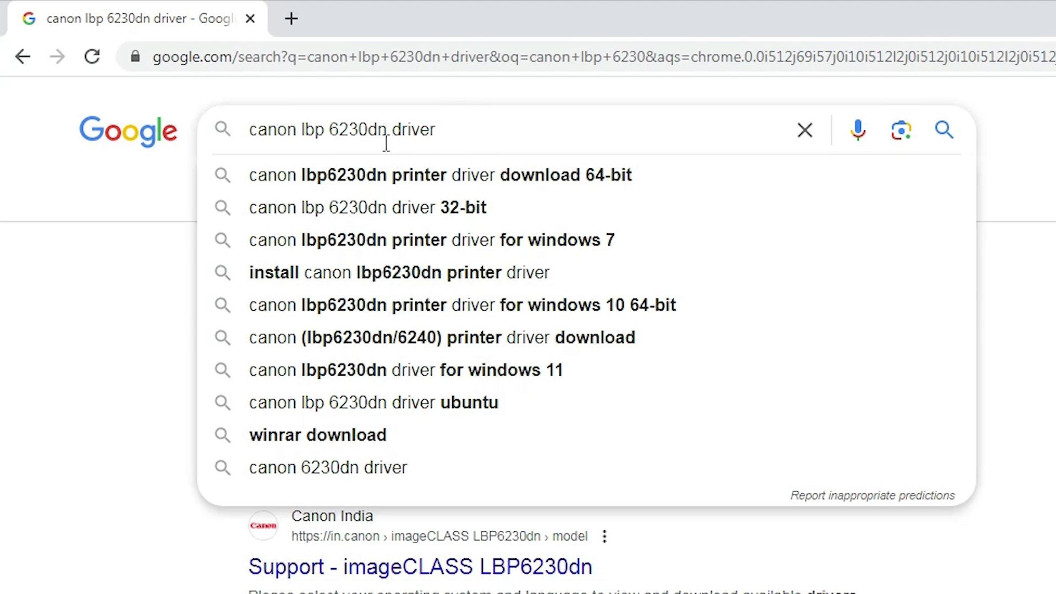
pyautogui.click(450, 135)
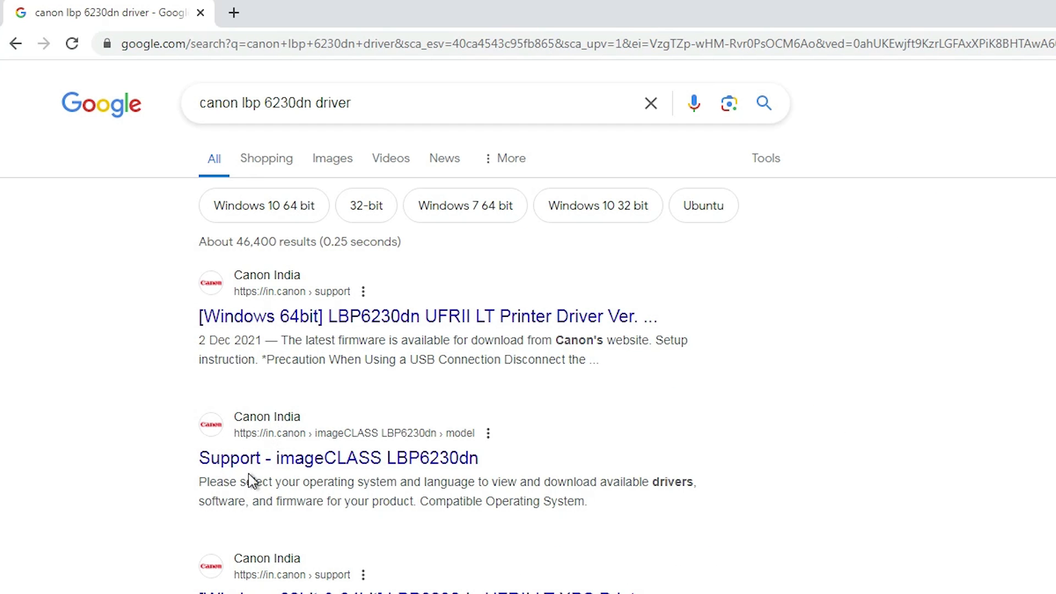
# Open the 'Support - imageCLASS LBP6230dn' result in a new tab and view it
pyautogui.rightClick(348, 455)
pyautogui.click(453, 477)
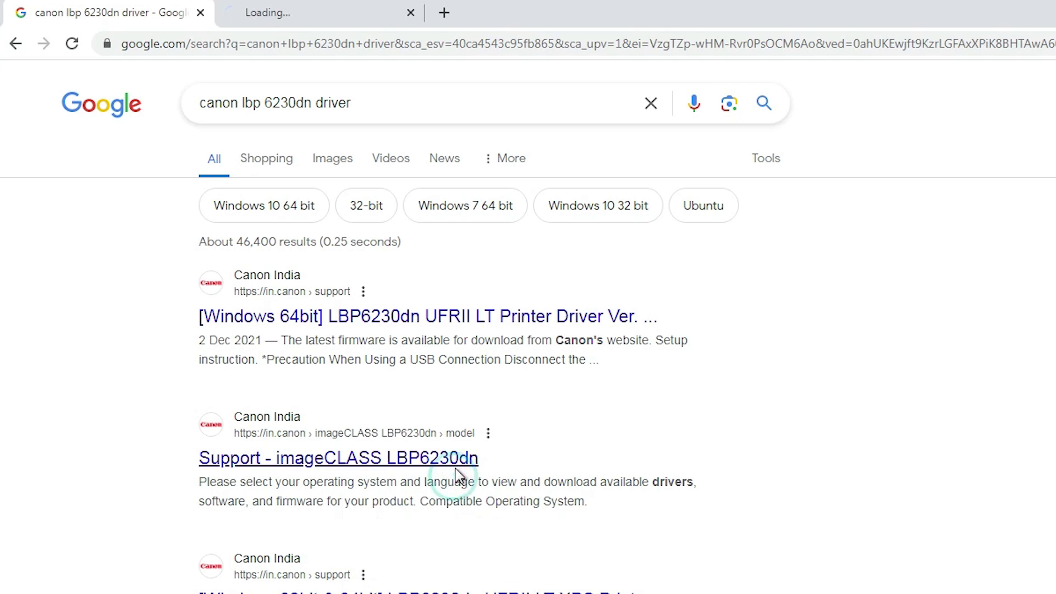
pyautogui.click(282, 7)
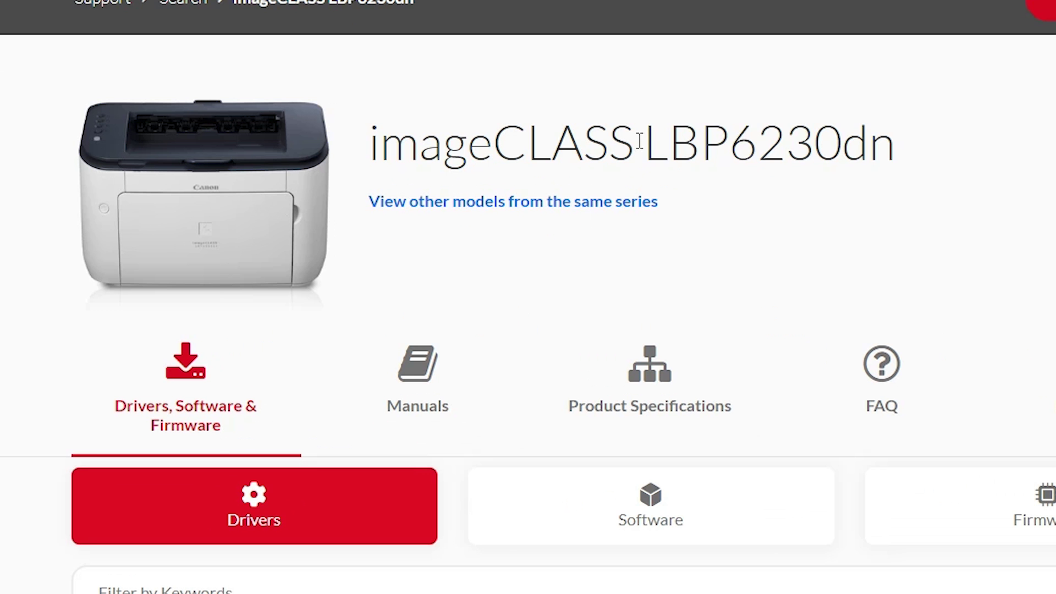
pyautogui.moveTo(516, 218); pyautogui.dragTo(654, 210)
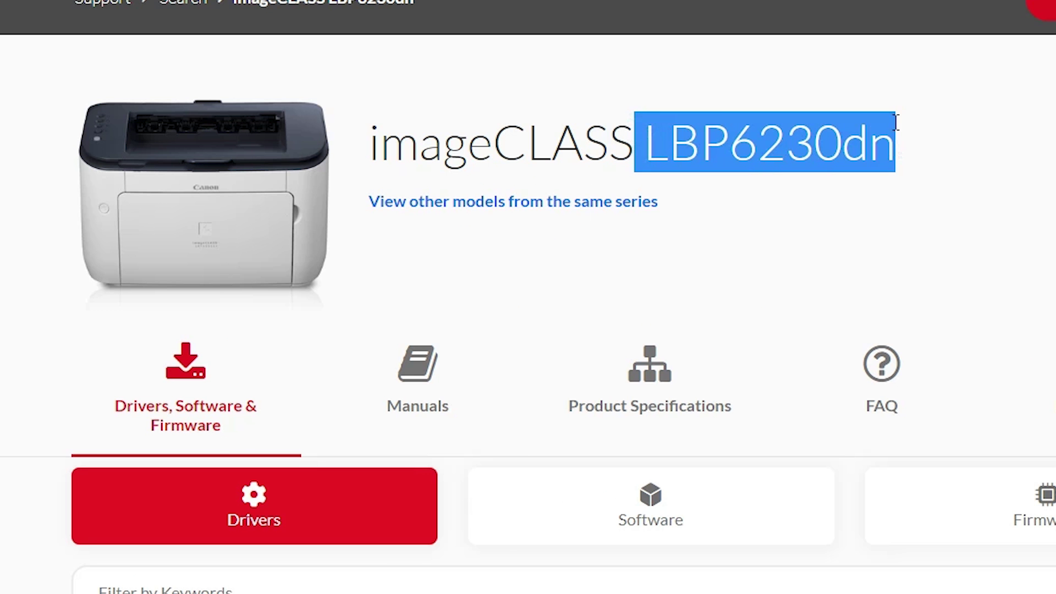
pyautogui.scroll(-3, 930, 99)
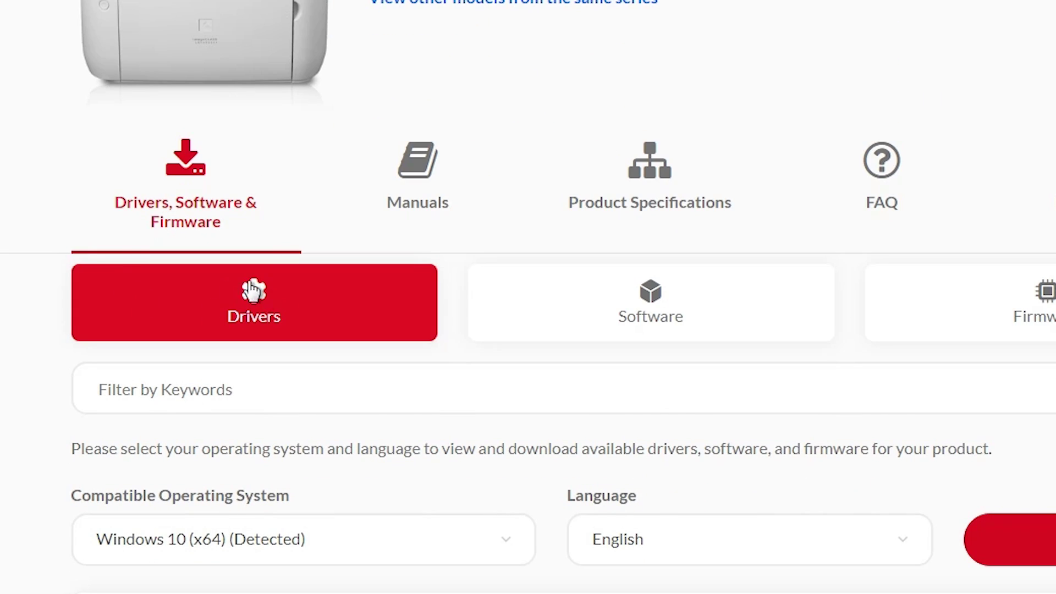
pyautogui.scroll(-4, 199, 306)
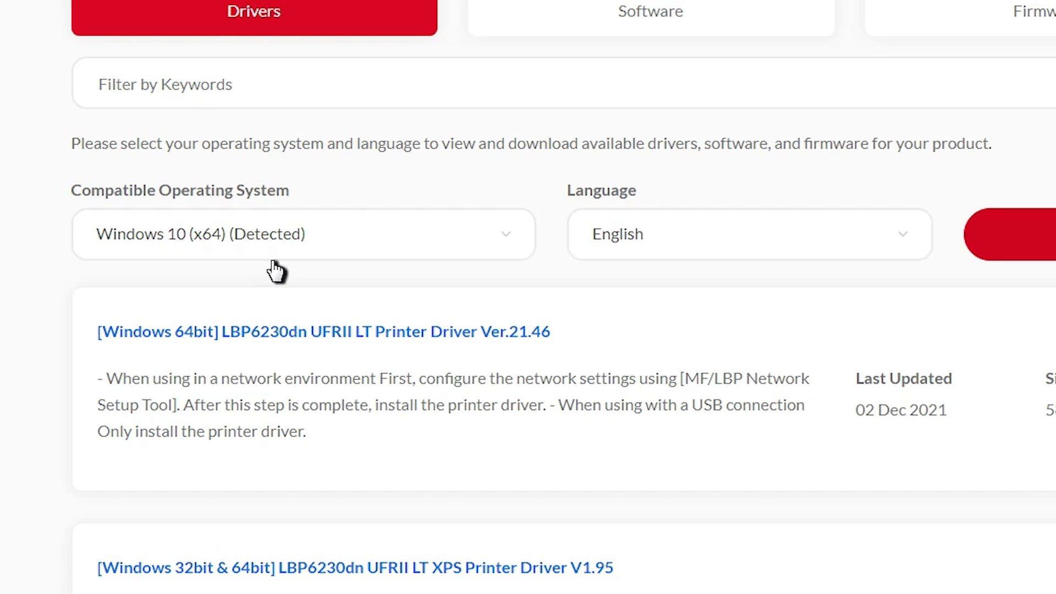
# Expand the Compatible Operating System list and look through its options
pyautogui.click(314, 238)
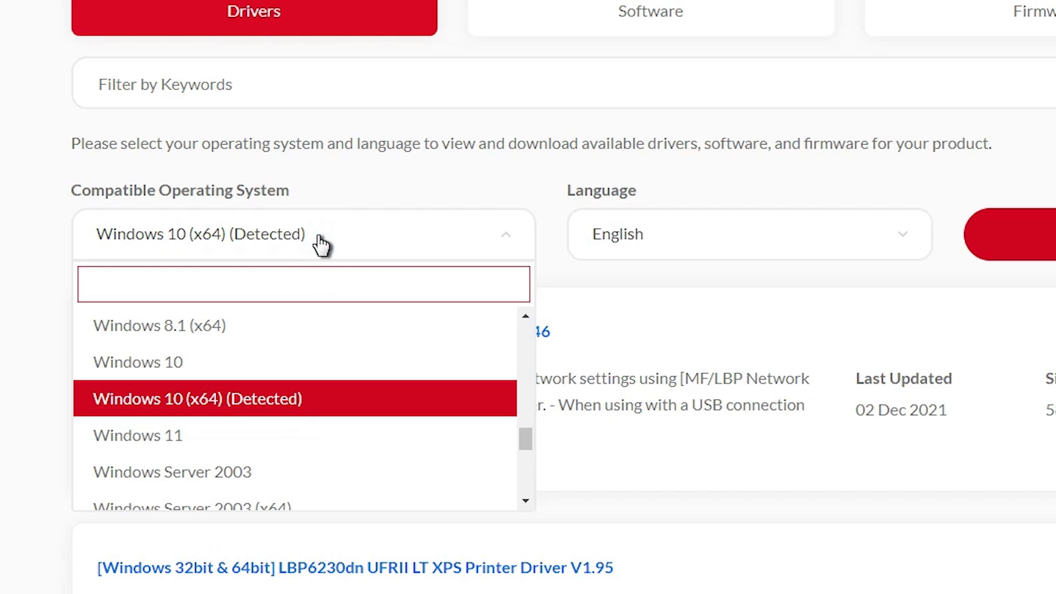
pyautogui.scroll(-1, 337, 380)
pyautogui.scroll(-6, 337, 379)
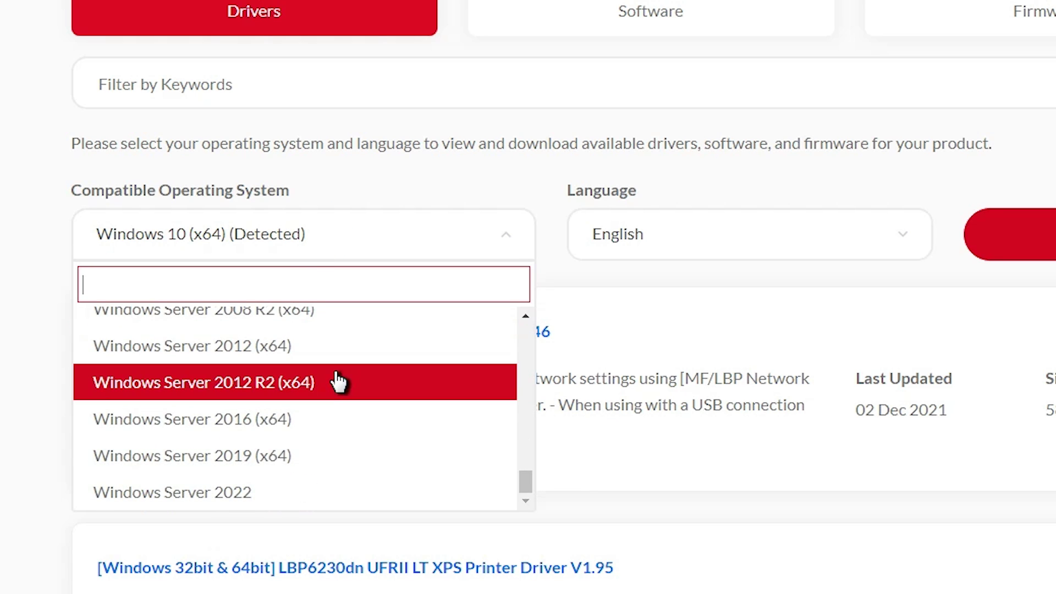
pyautogui.scroll(6, 337, 379)
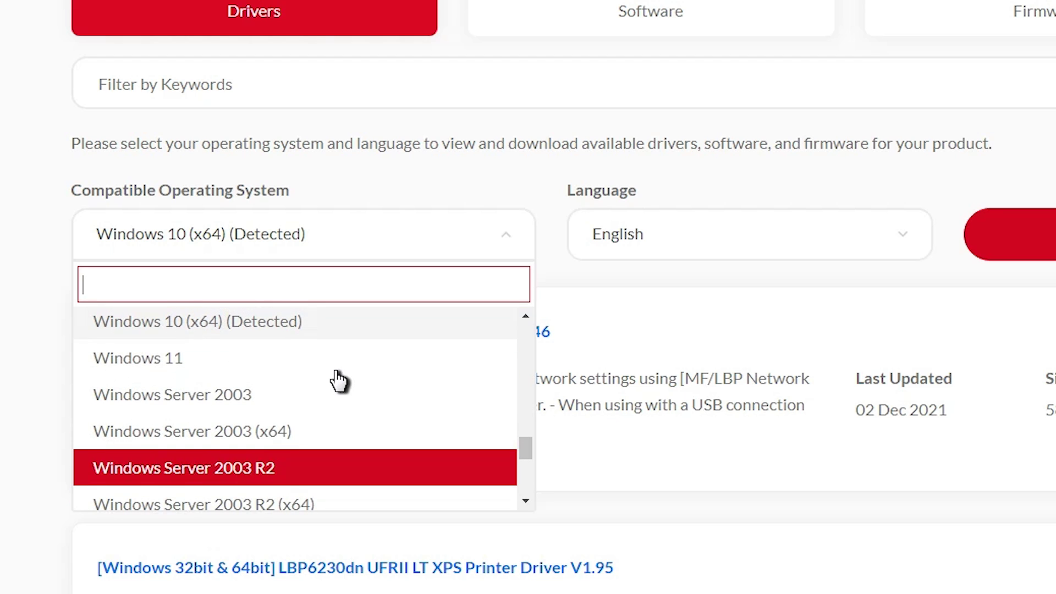
pyautogui.scroll(5, 337, 380)
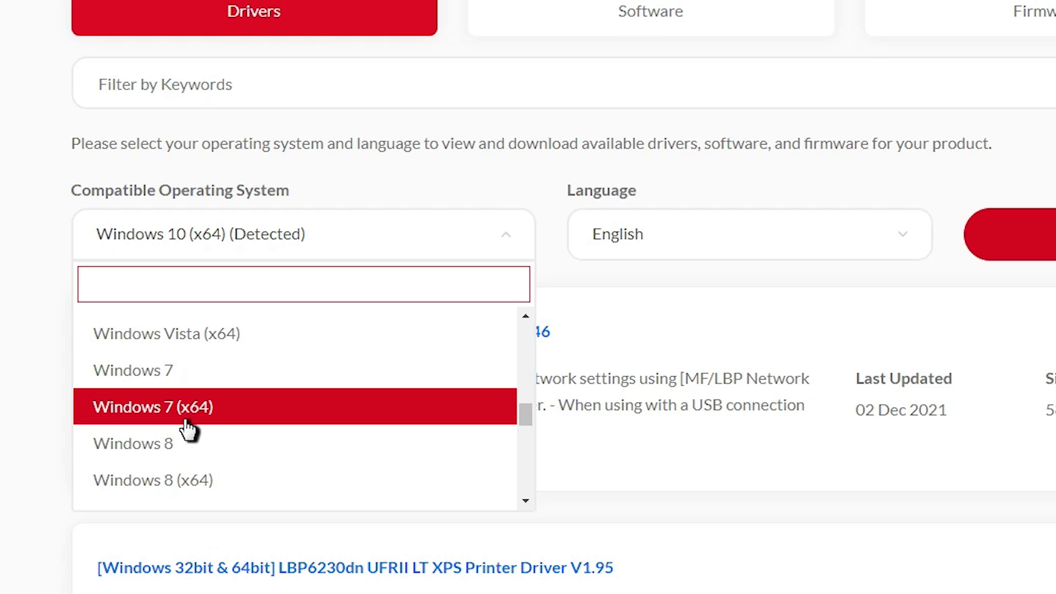
# Filter the drivers for Windows 7 and open the 32-bit UFRII LT driver page
pyautogui.click(219, 387)
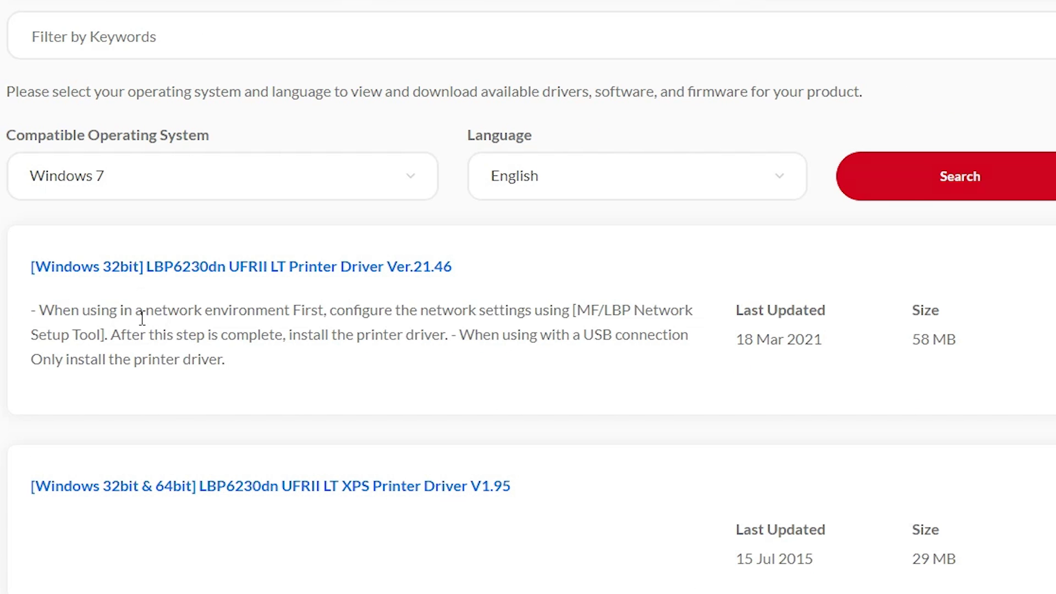
pyautogui.click(910, 197)
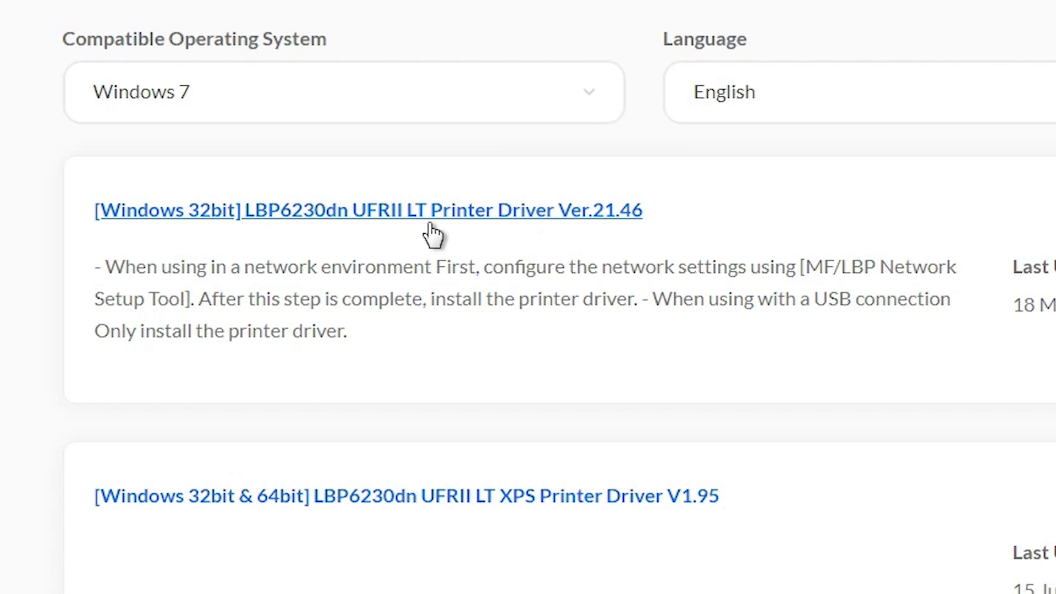
pyautogui.click(547, 212)
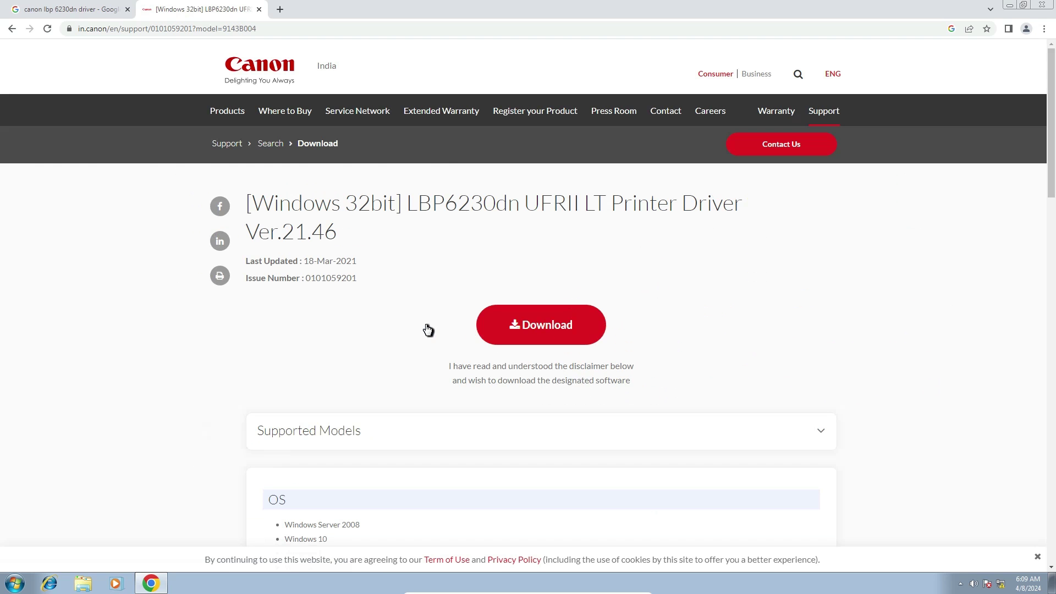
# Download the 32-bit driver Ver.21.46, accepting the licence agreement
pyautogui.click(524, 324)
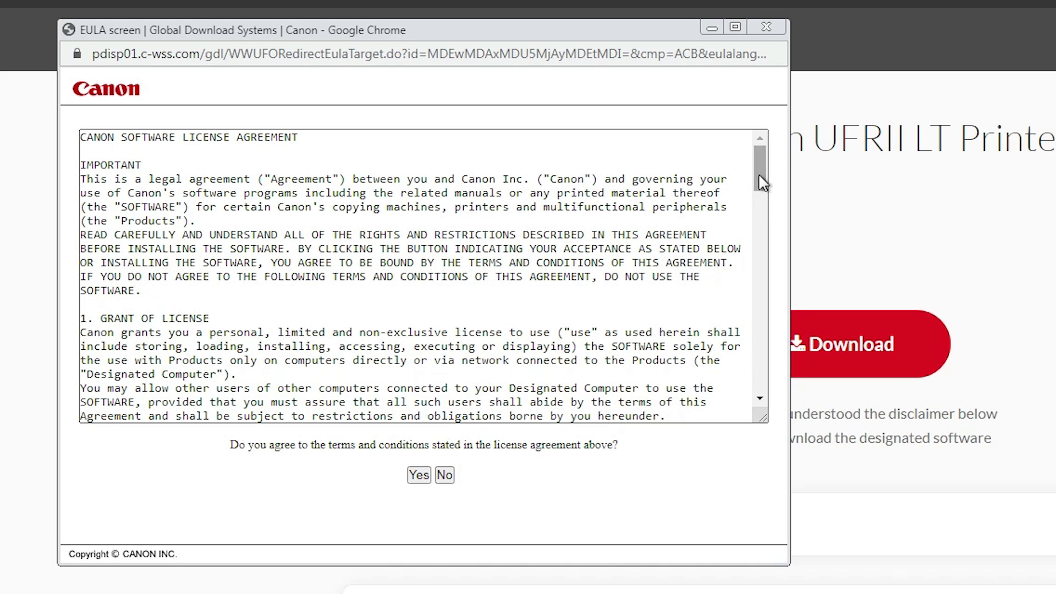
pyautogui.moveTo(760, 173); pyautogui.dragTo(760, 391)
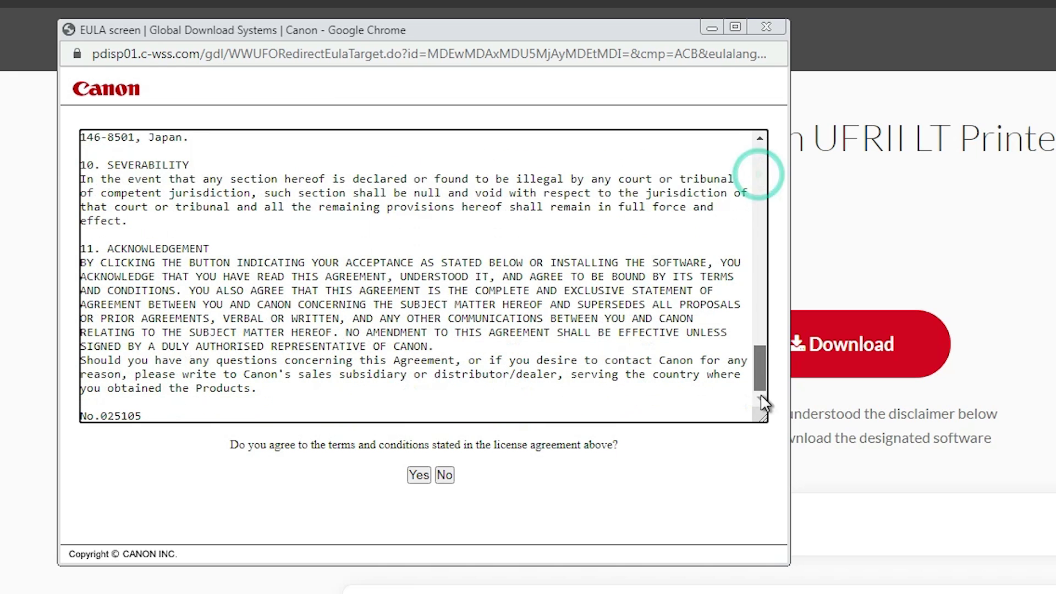
pyautogui.click(420, 473)
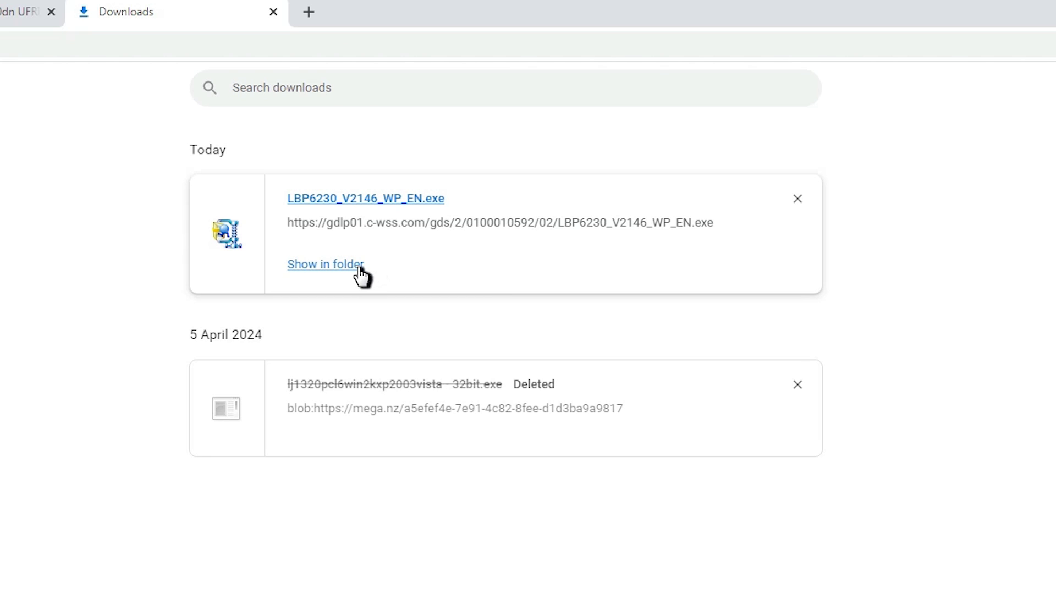
# Show LBP6230_V2146_WP_EN.exe in its Downloads folder and dismiss the Canon popup
pyautogui.click(360, 267)
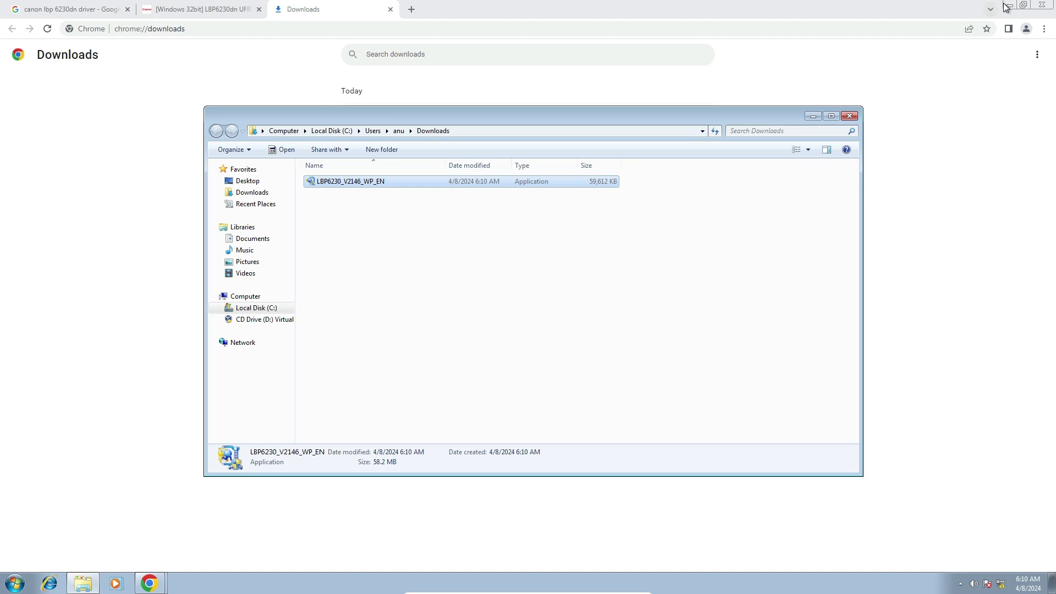
pyautogui.click(1010, 5)
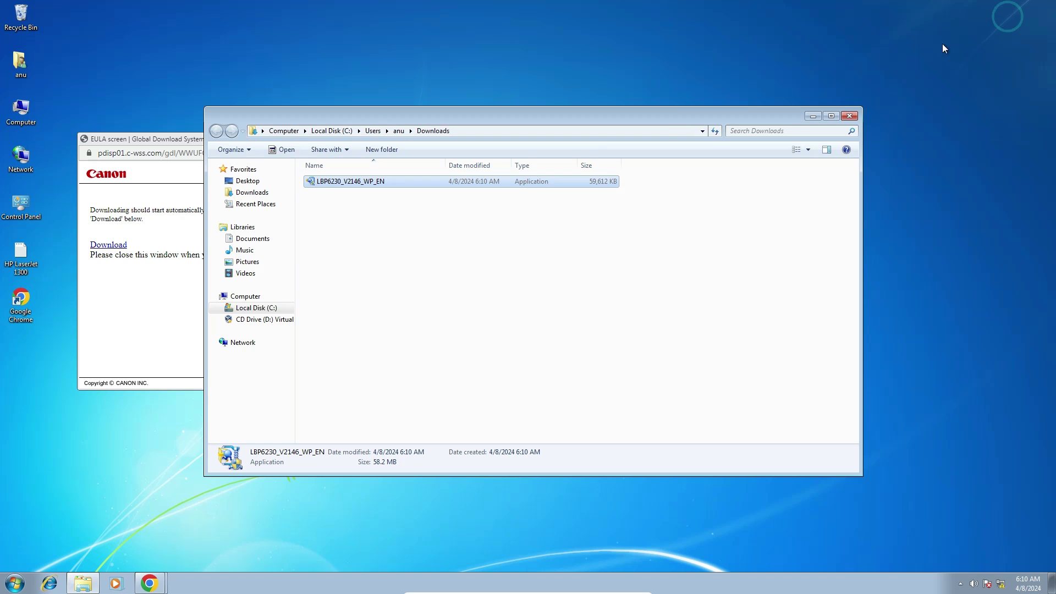
pyautogui.click(148, 180)
pyautogui.click(378, 138)
# Move the installer from Downloads to the desktop beside the HP LaserJet 1300 icon
pyautogui.moveTo(335, 183); pyautogui.dragTo(314, 220)
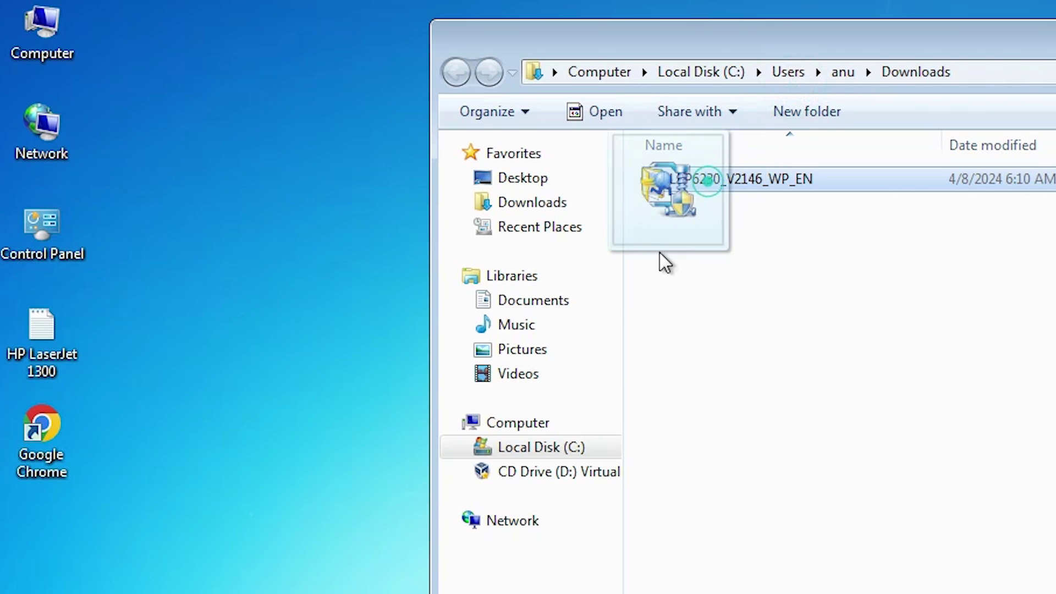
pyautogui.moveTo(664, 261); pyautogui.dragTo(212, 361)
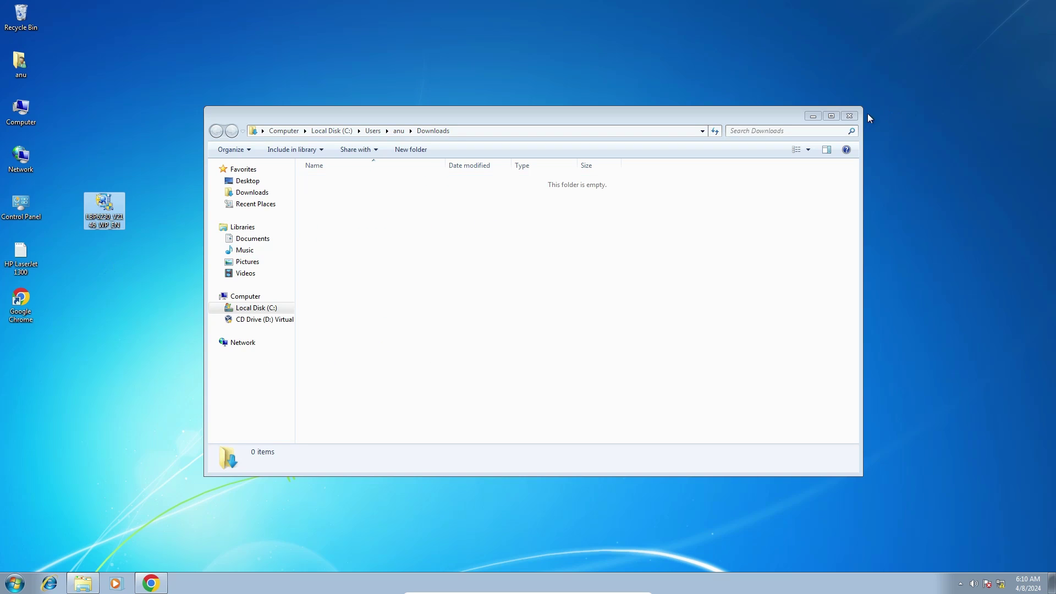
pyautogui.click(849, 116)
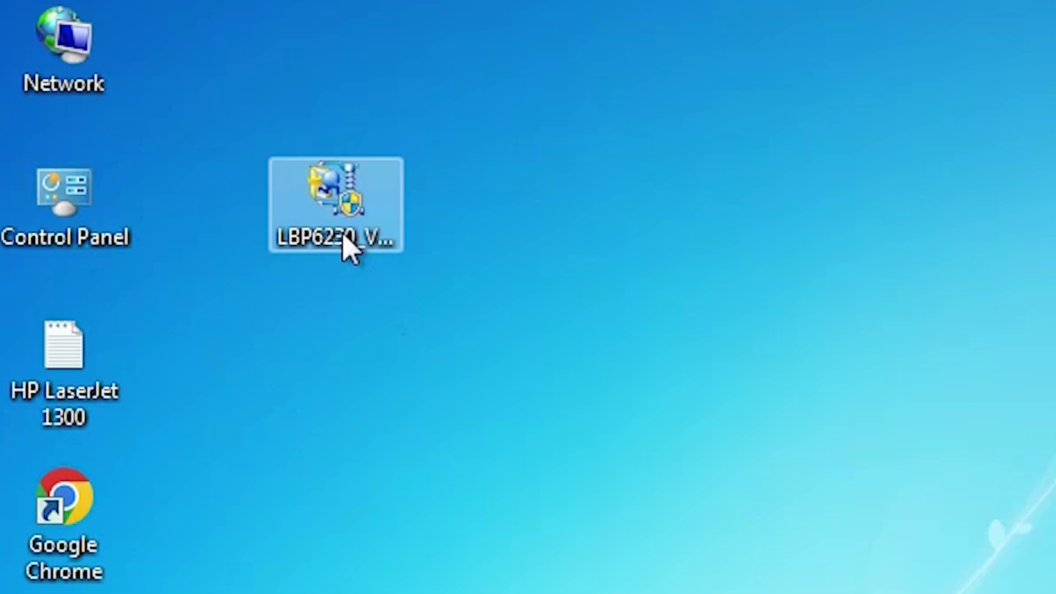
pyautogui.moveTo(349, 248); pyautogui.dragTo(266, 329)
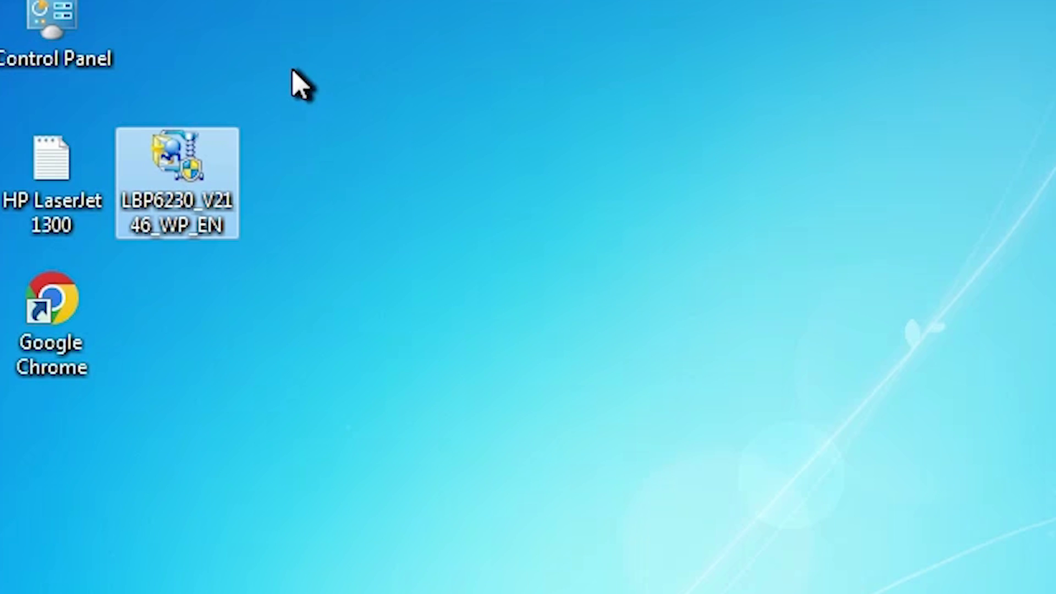
# Extract LBP6230_V2146_WP_EN with WinRAR to the suggested Desktop folder
pyautogui.rightClick(162, 157)
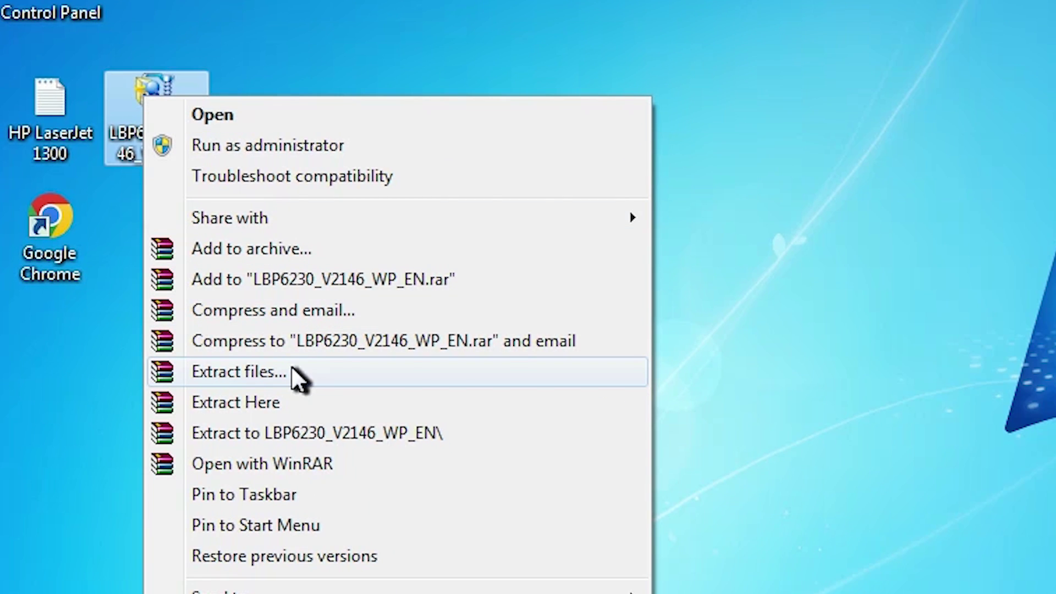
pyautogui.click(291, 366)
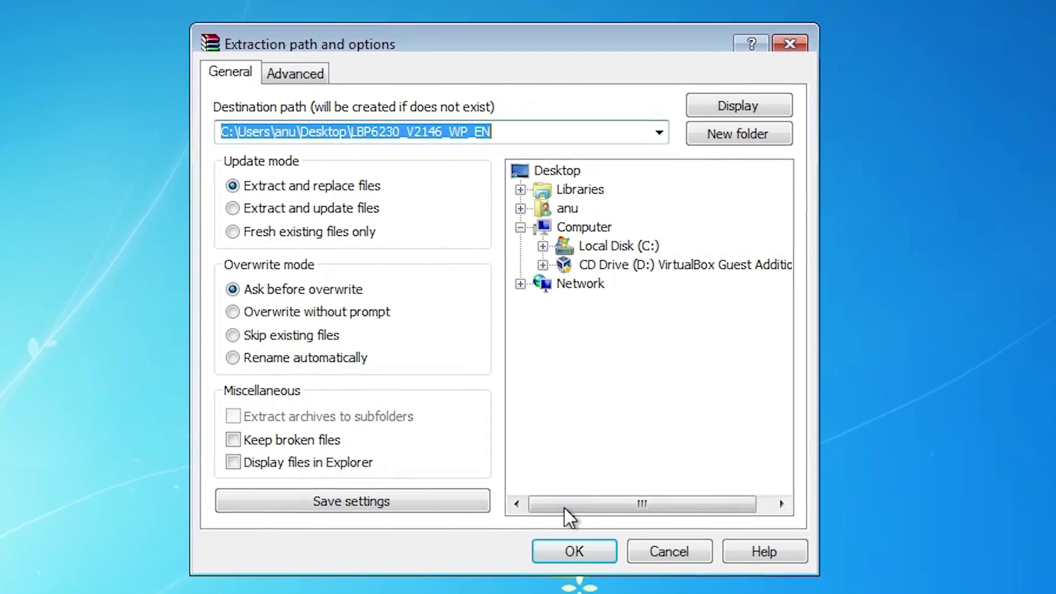
pyautogui.click(571, 550)
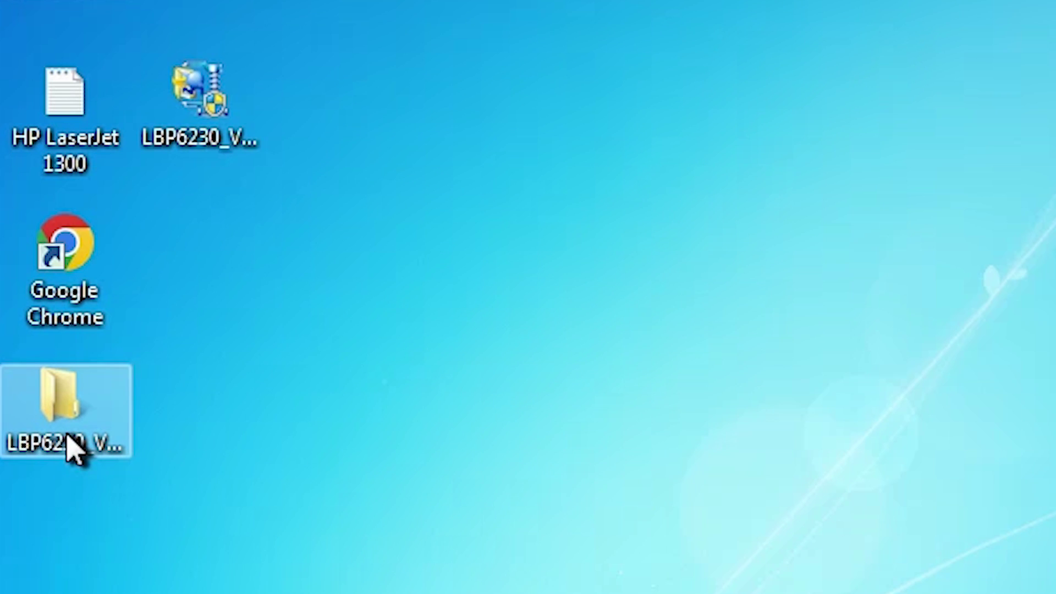
pyautogui.doubleClick(68, 438)
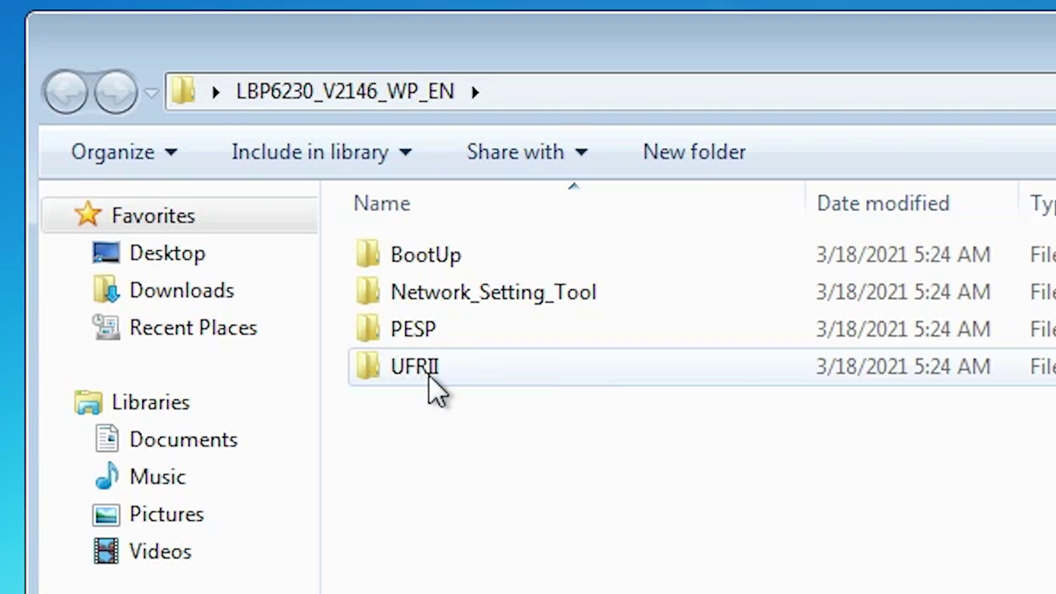
pyautogui.moveTo(473, 378)
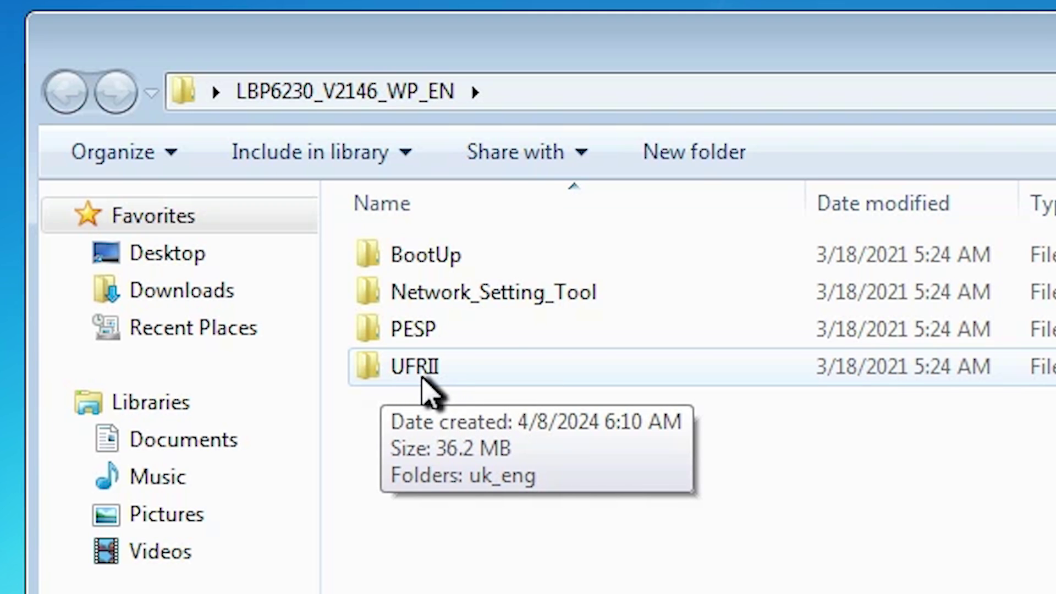
pyautogui.doubleClick(458, 379)
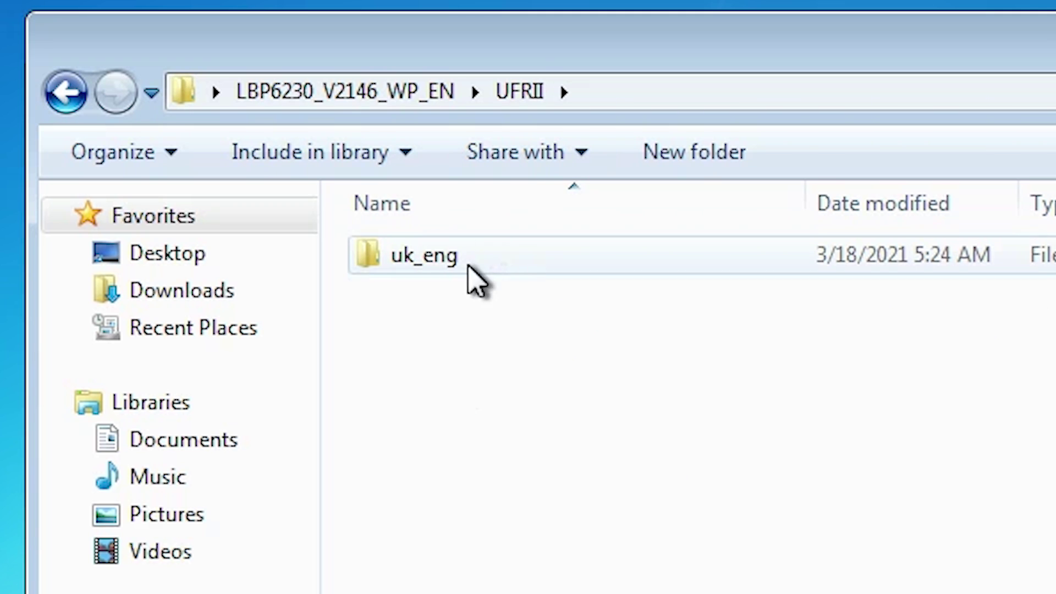
pyautogui.doubleClick(467, 268)
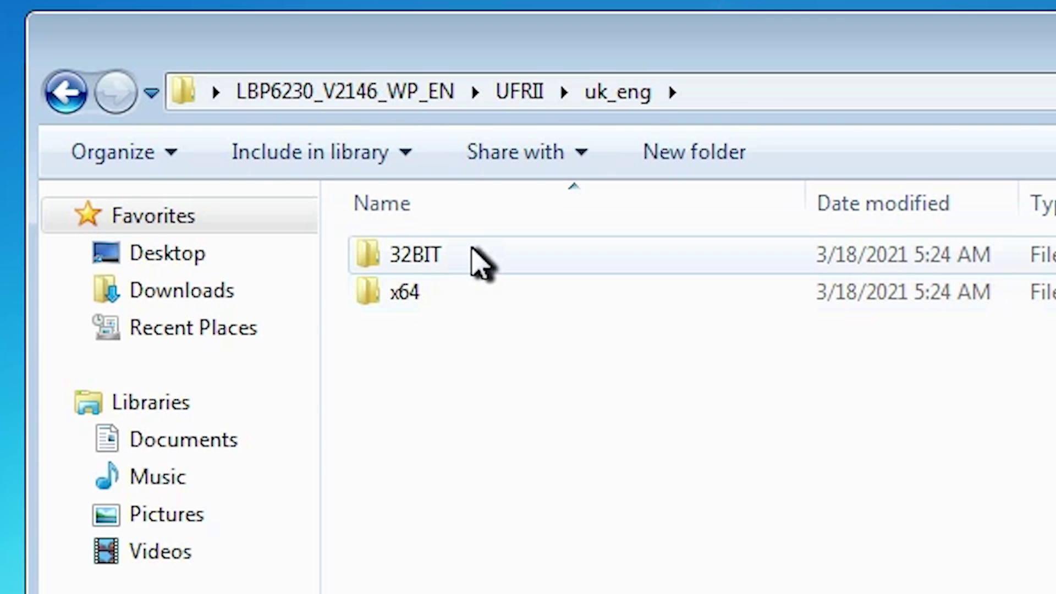
pyautogui.doubleClick(478, 259)
pyautogui.doubleClick(418, 256)
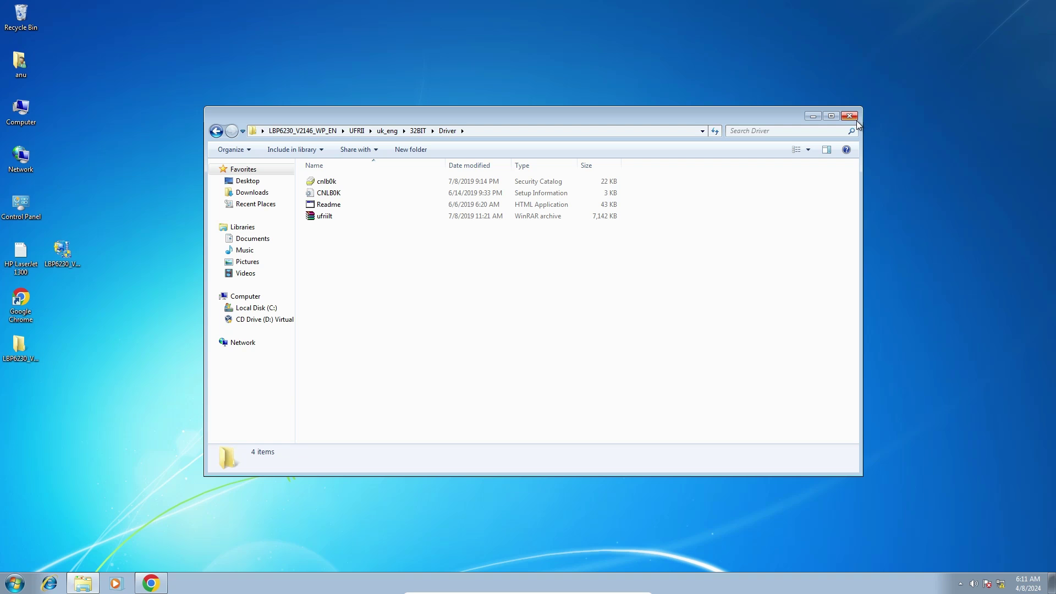
pyautogui.click(849, 116)
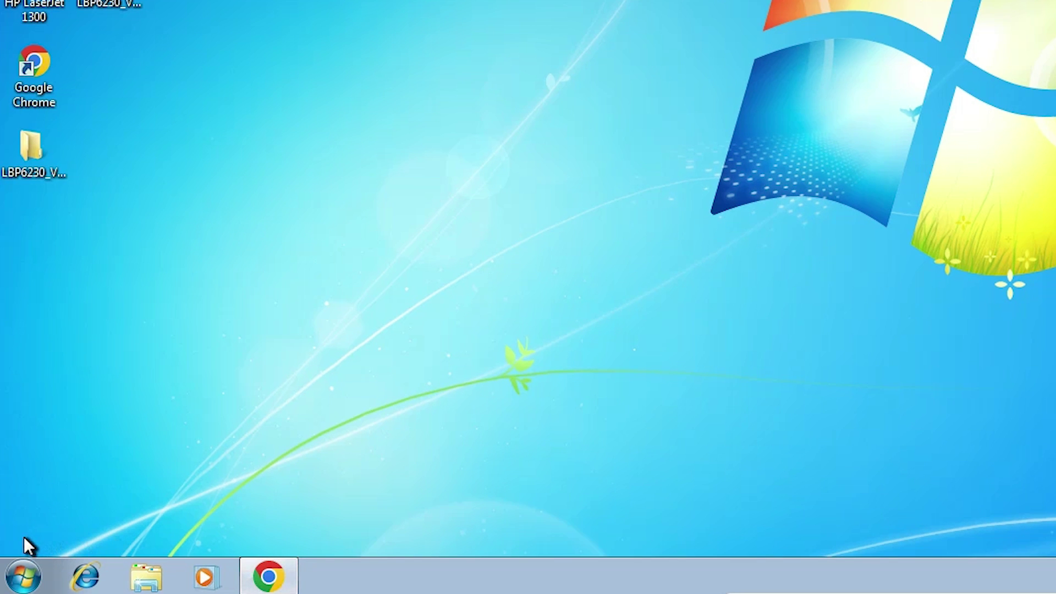
# Go through Start and Control Panel to Devices and Printers
pyautogui.click(24, 574)
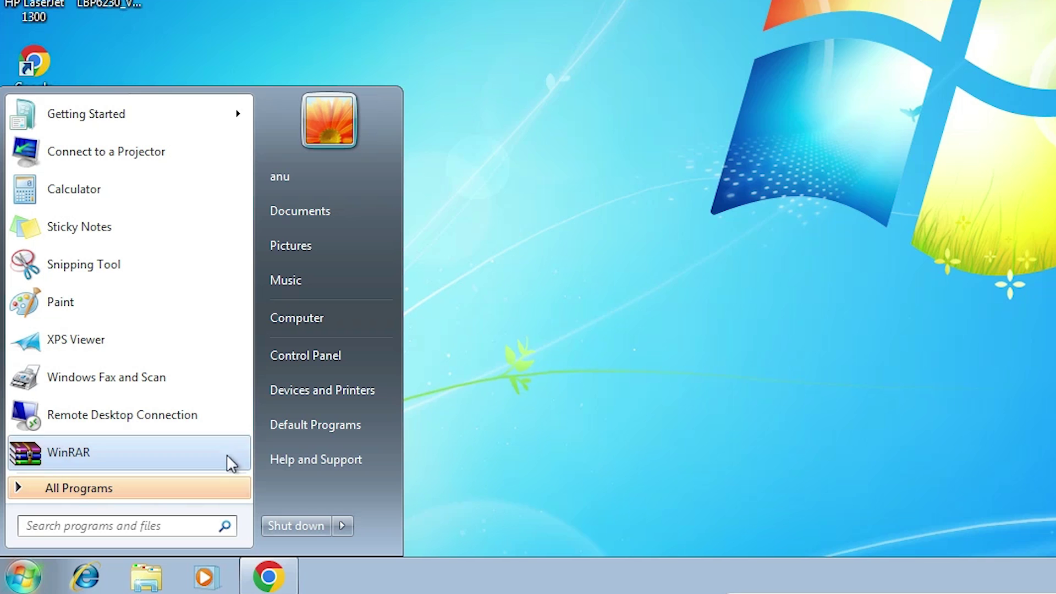
pyautogui.click(361, 365)
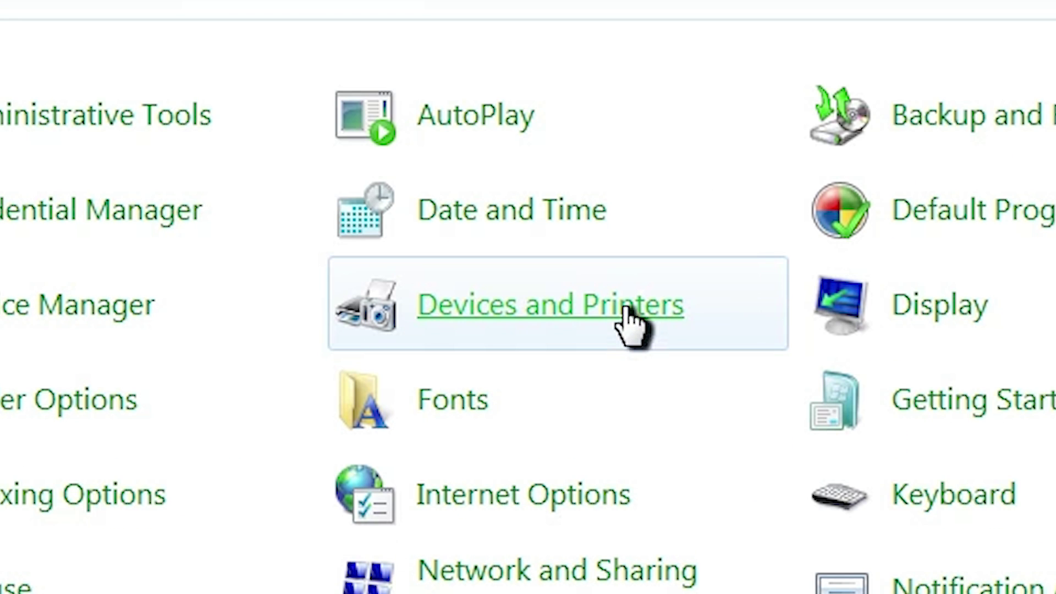
pyautogui.click(587, 298)
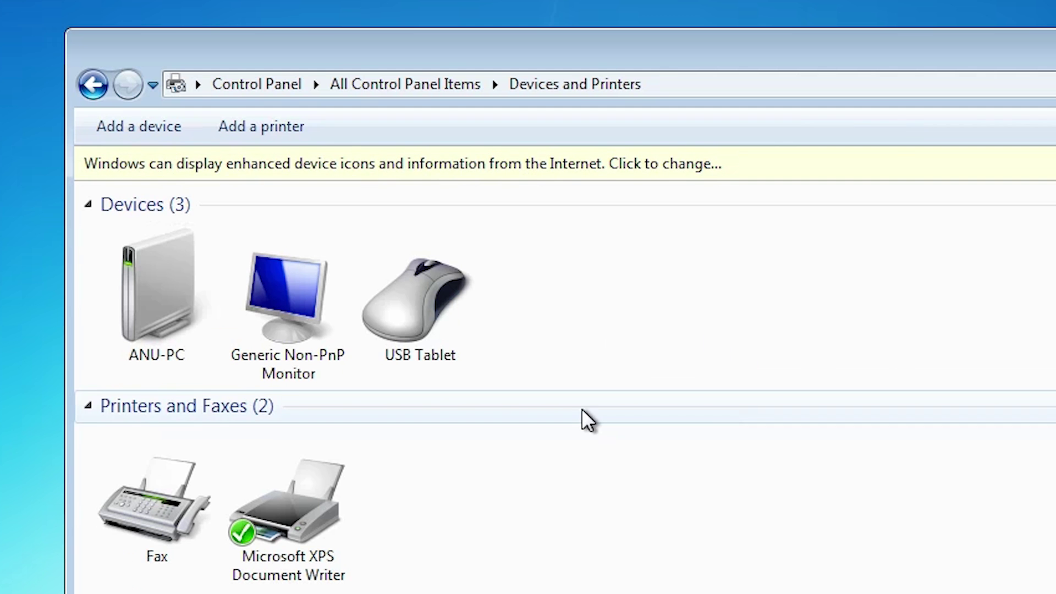
# Add a local printer on the existing USB_001 (Local Port) and continue to drivers
pyautogui.click(296, 125)
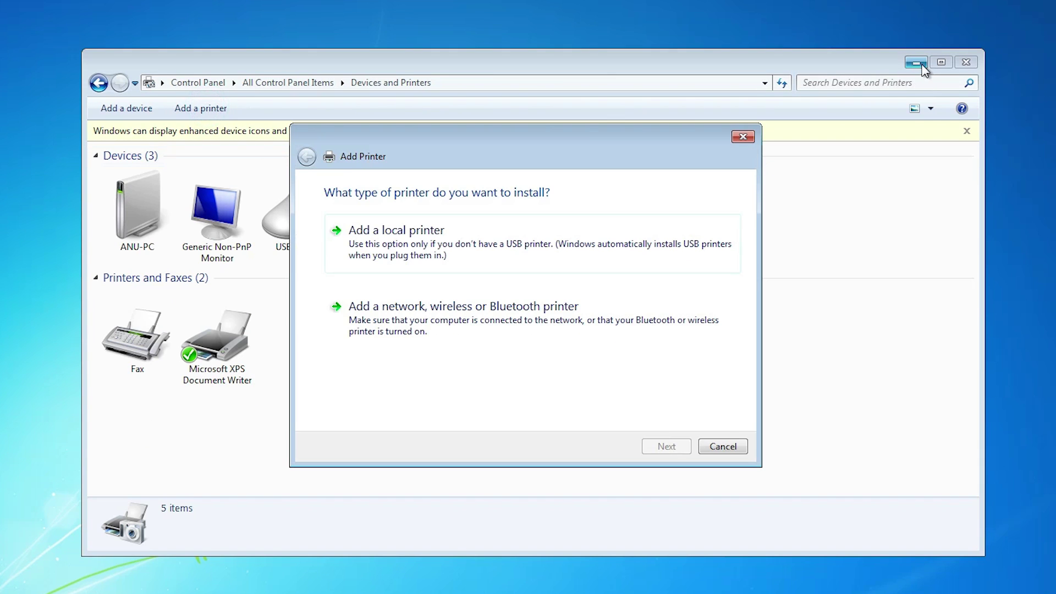
pyautogui.click(915, 62)
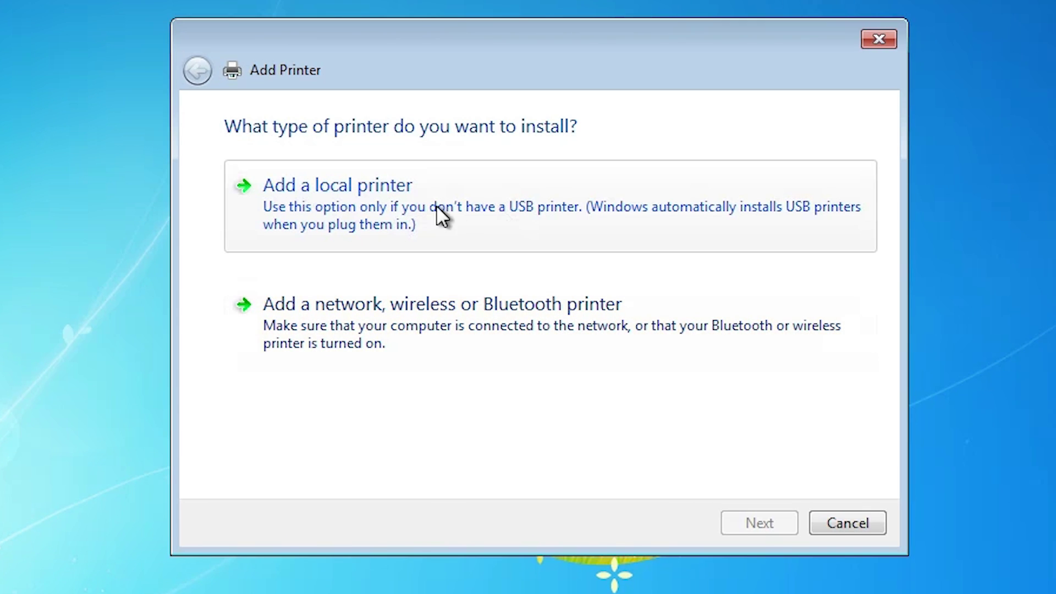
pyautogui.click(334, 204)
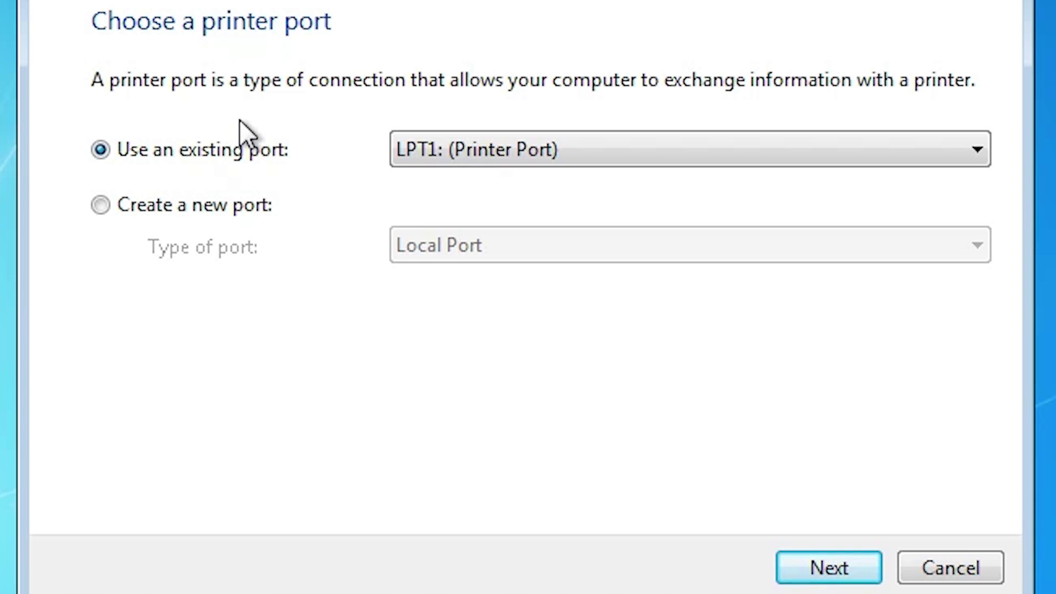
pyautogui.click(510, 138)
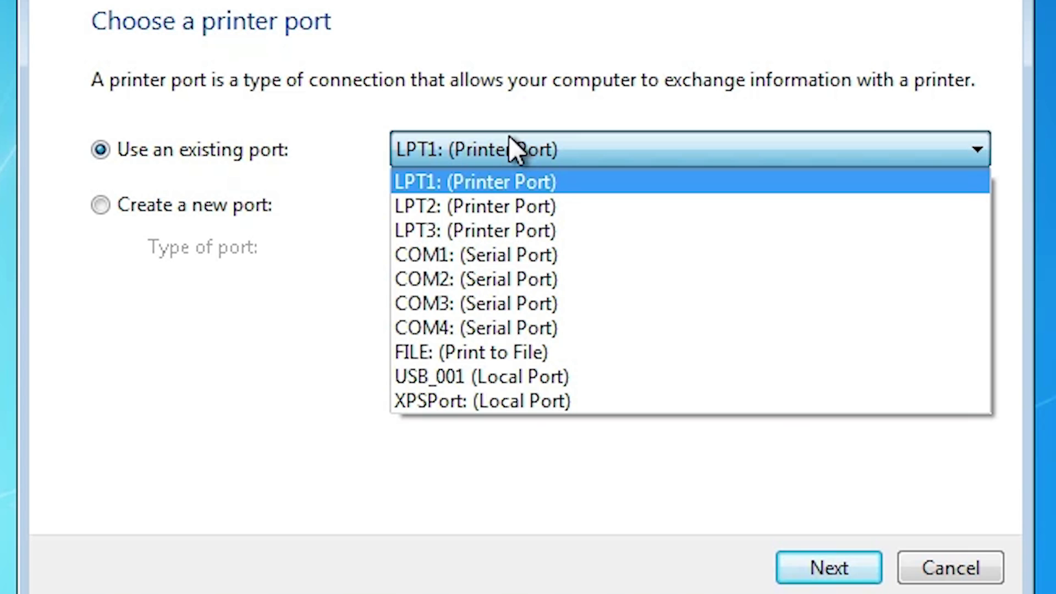
pyautogui.click(509, 376)
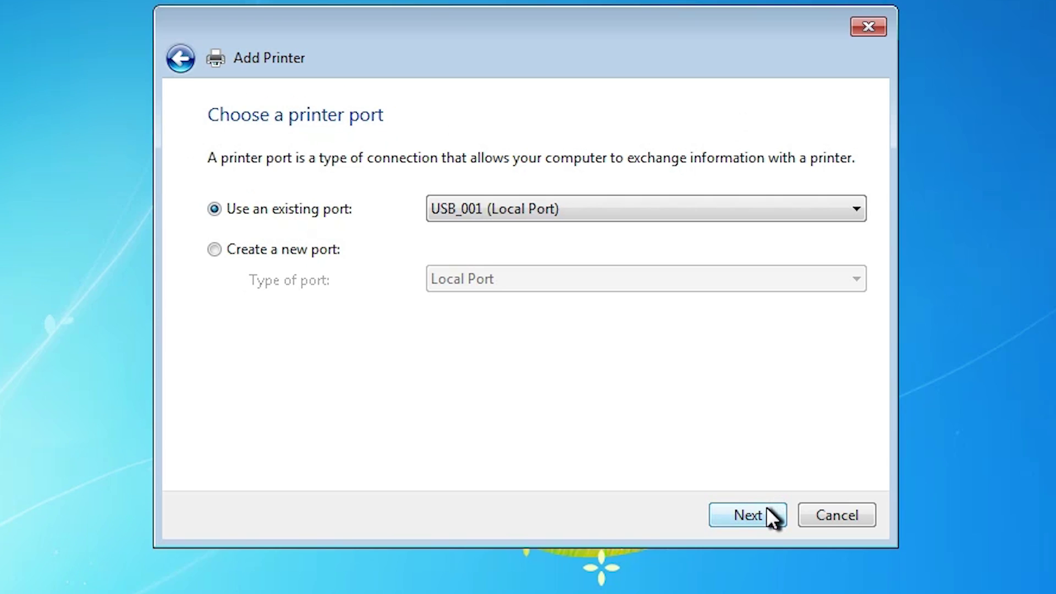
pyautogui.click(767, 507)
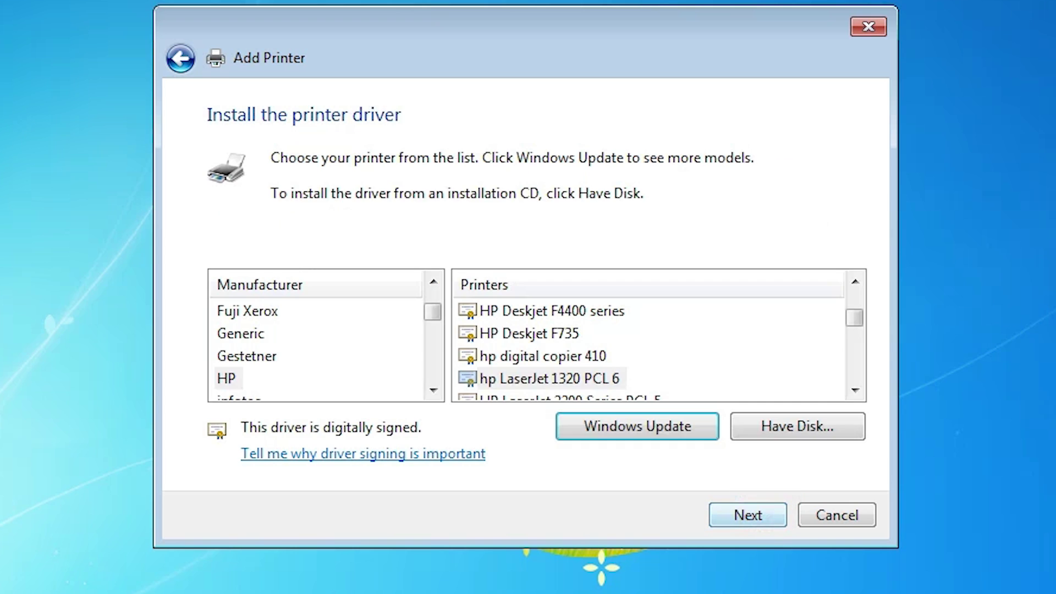
# Browse from Have Disk to Desktop > LBP6230_V2146_WP_EN > UFRII > uk_eng
pyautogui.click(844, 432)
pyautogui.click(724, 391)
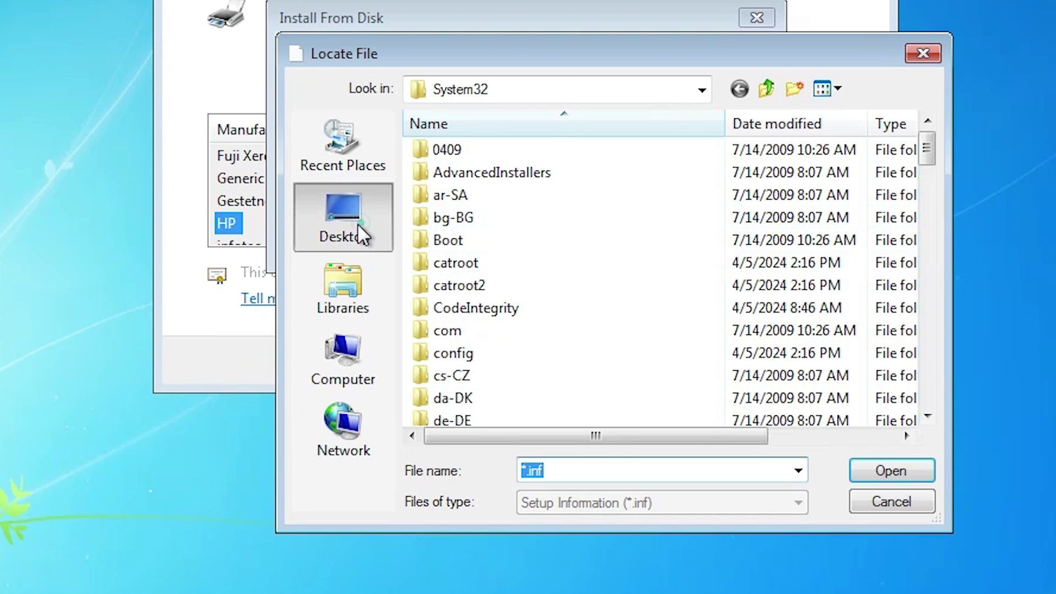
pyautogui.click(327, 381)
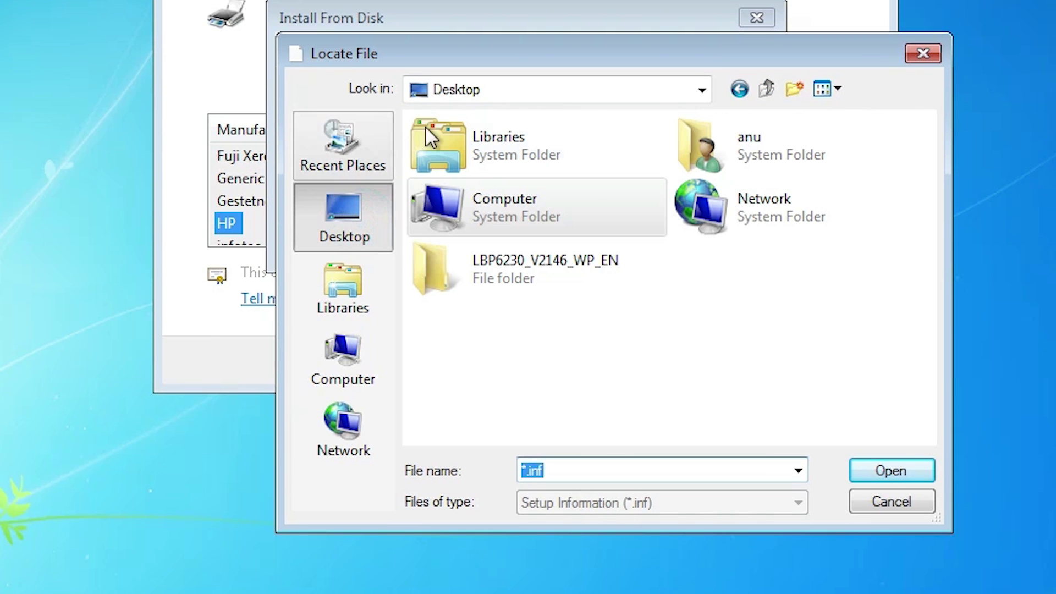
pyautogui.doubleClick(501, 264)
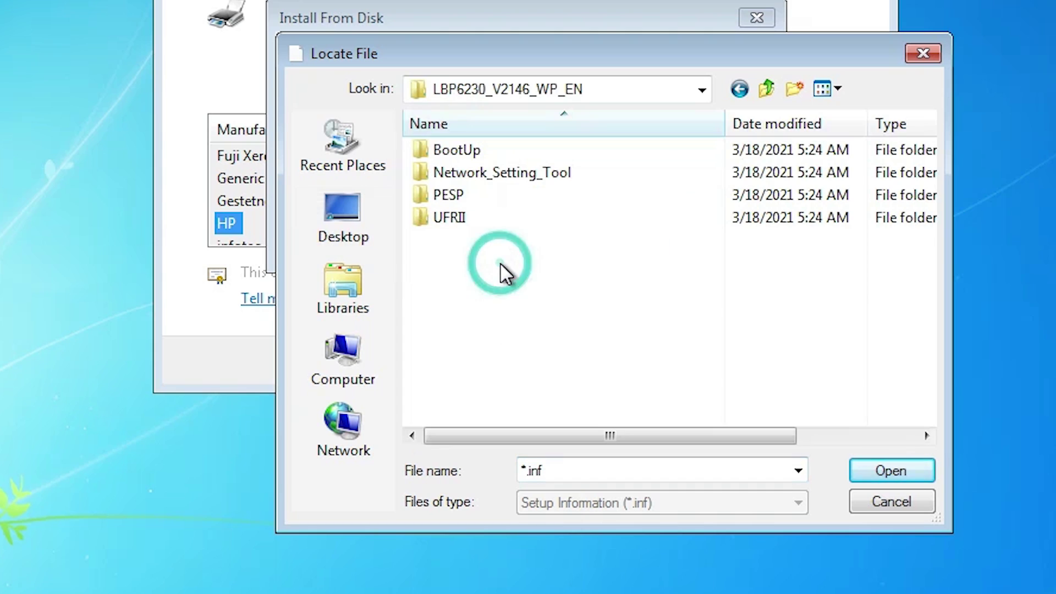
pyautogui.doubleClick(452, 221)
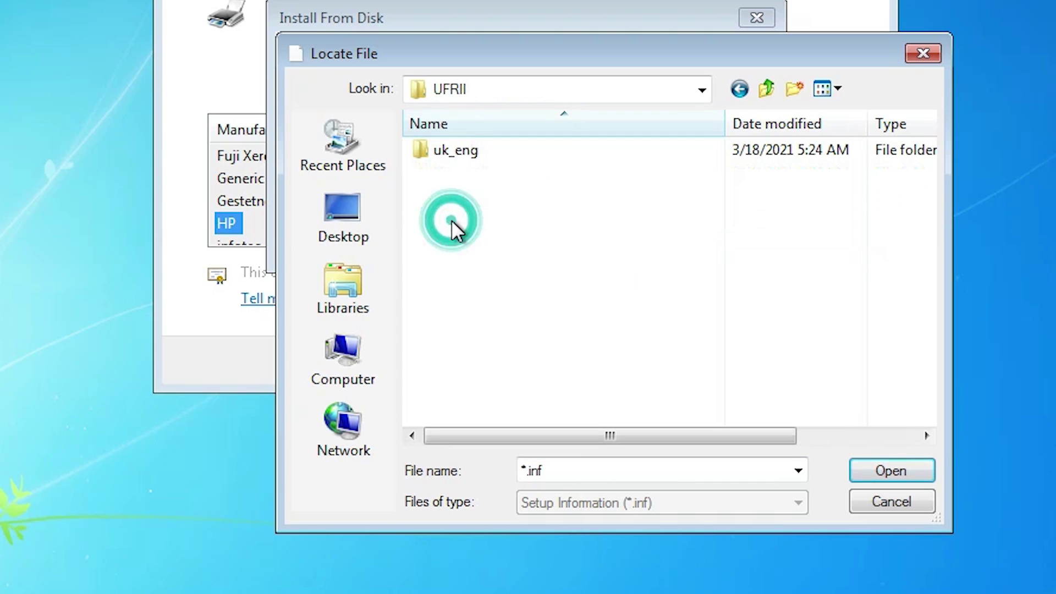
pyautogui.doubleClick(459, 152)
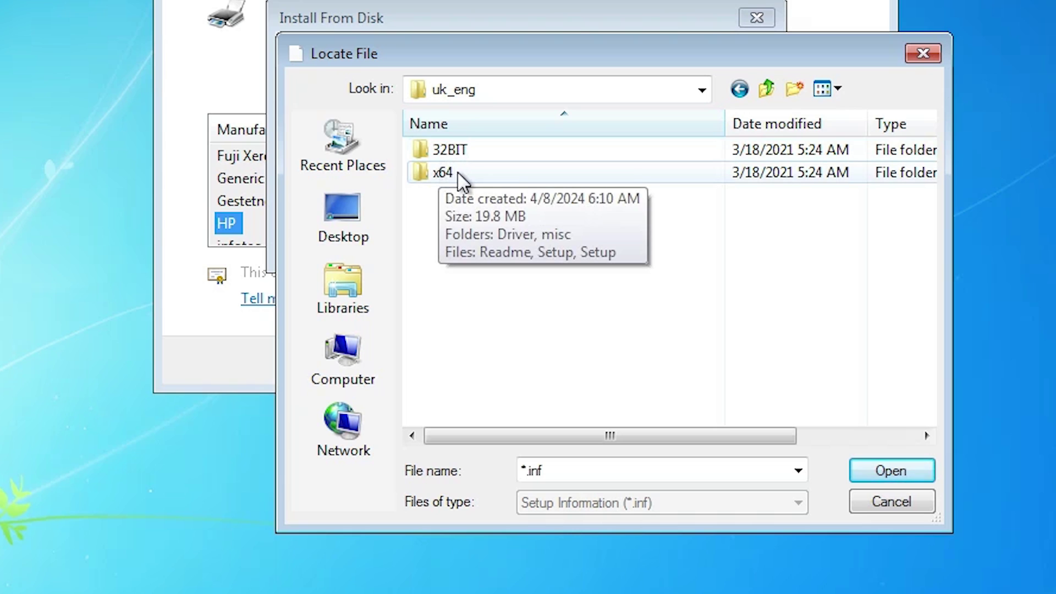
# Choose CNLB0K.INF from the 32BIT > Driver folder as the driver file
pyautogui.click(461, 179)
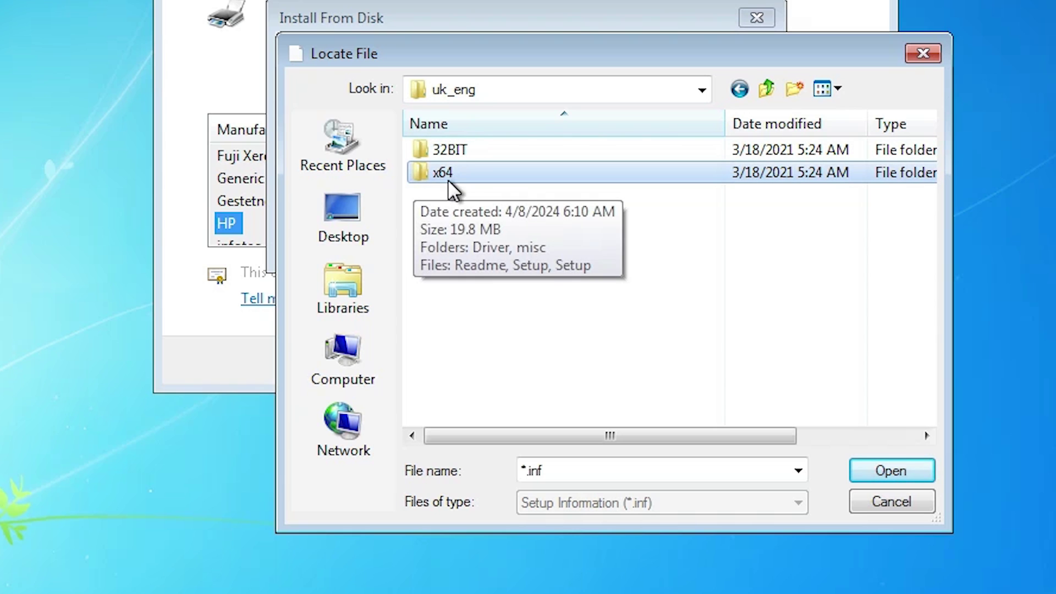
pyautogui.click(467, 155)
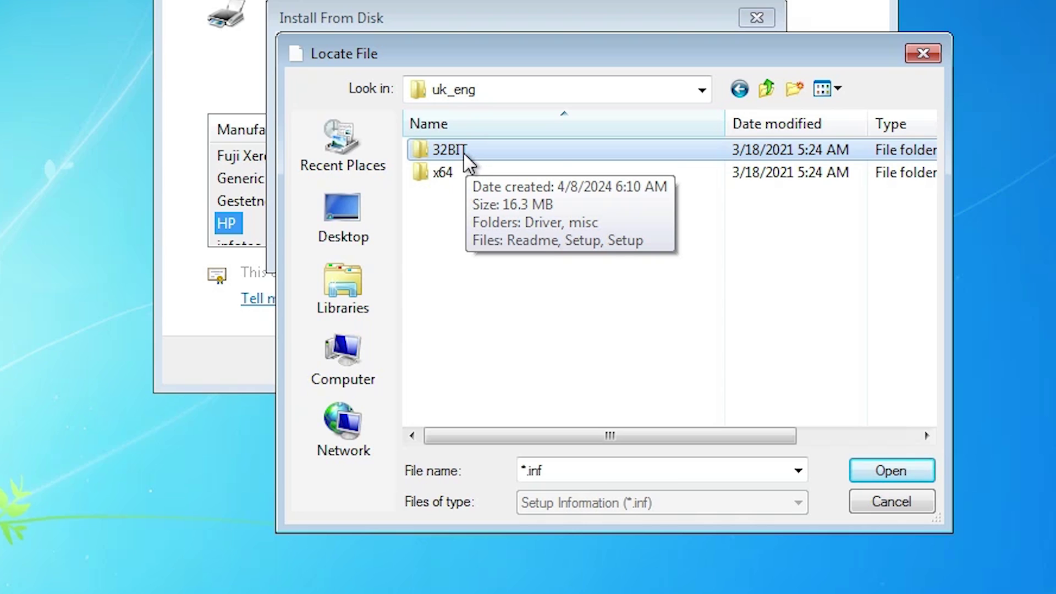
pyautogui.doubleClick(463, 155)
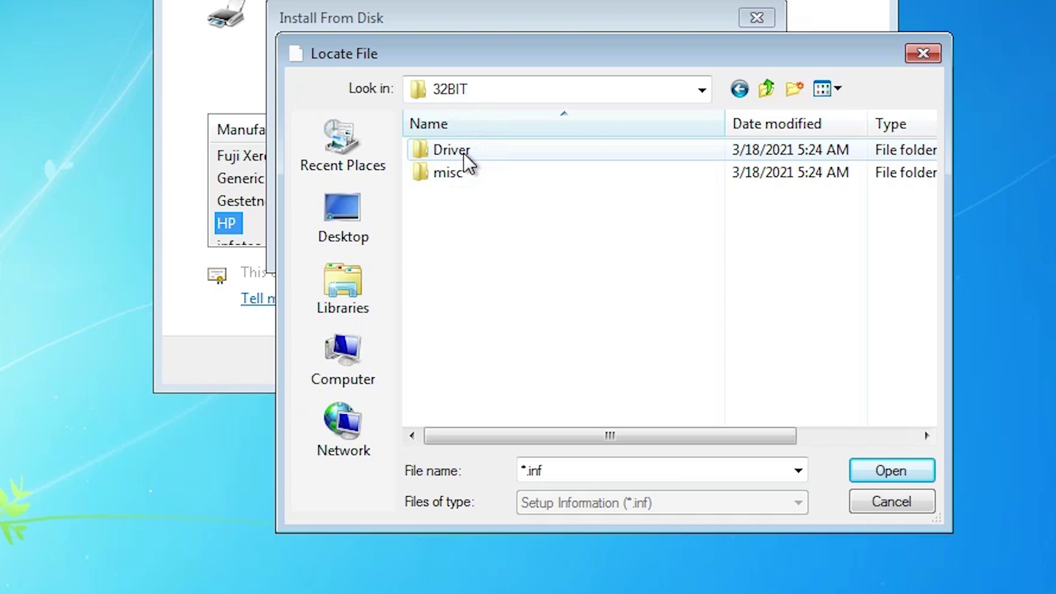
pyautogui.doubleClick(468, 160)
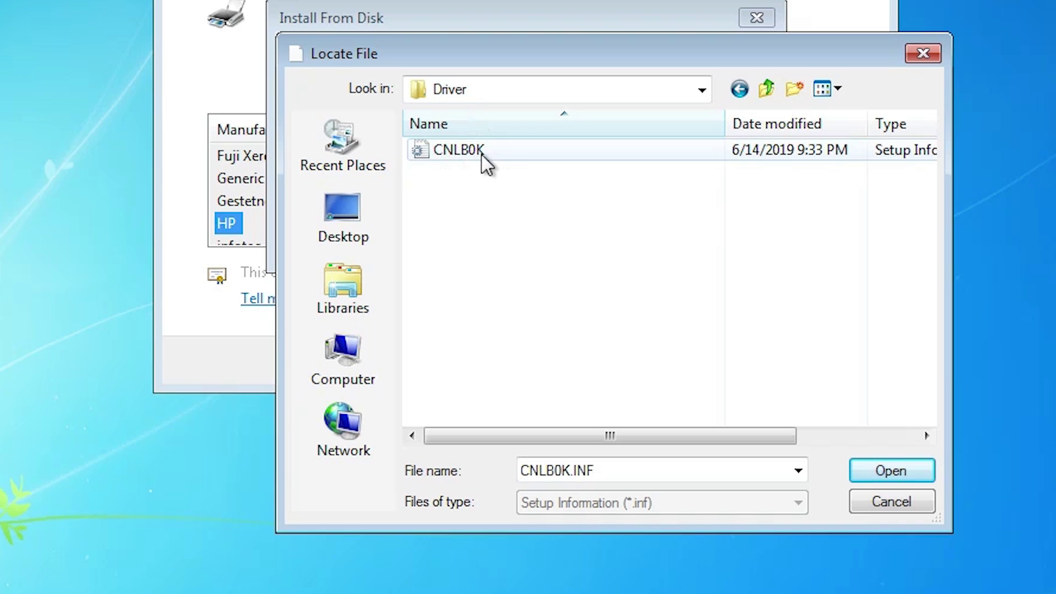
pyautogui.click(453, 154)
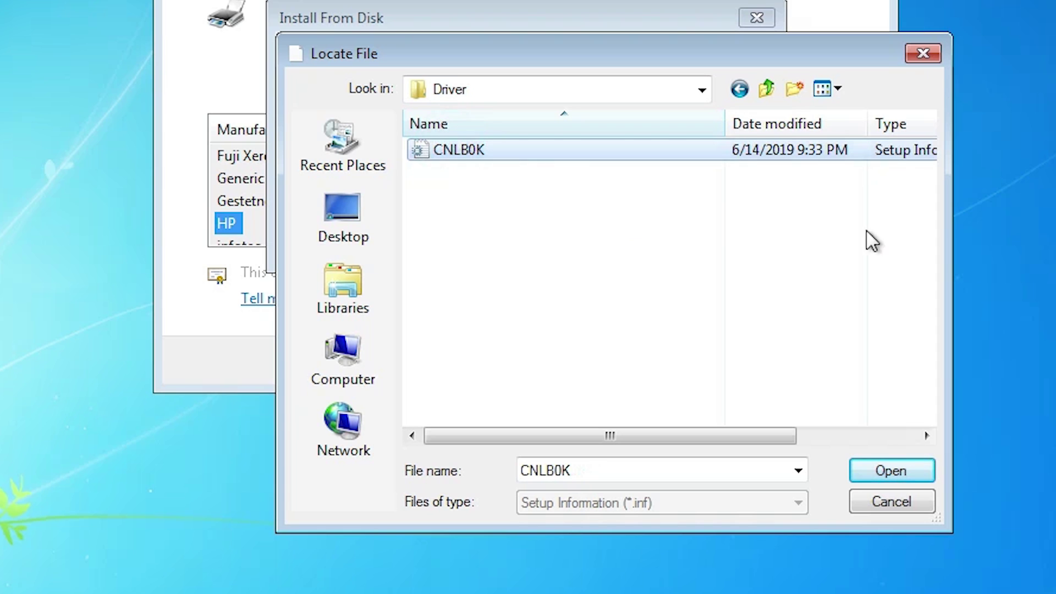
pyautogui.click(910, 471)
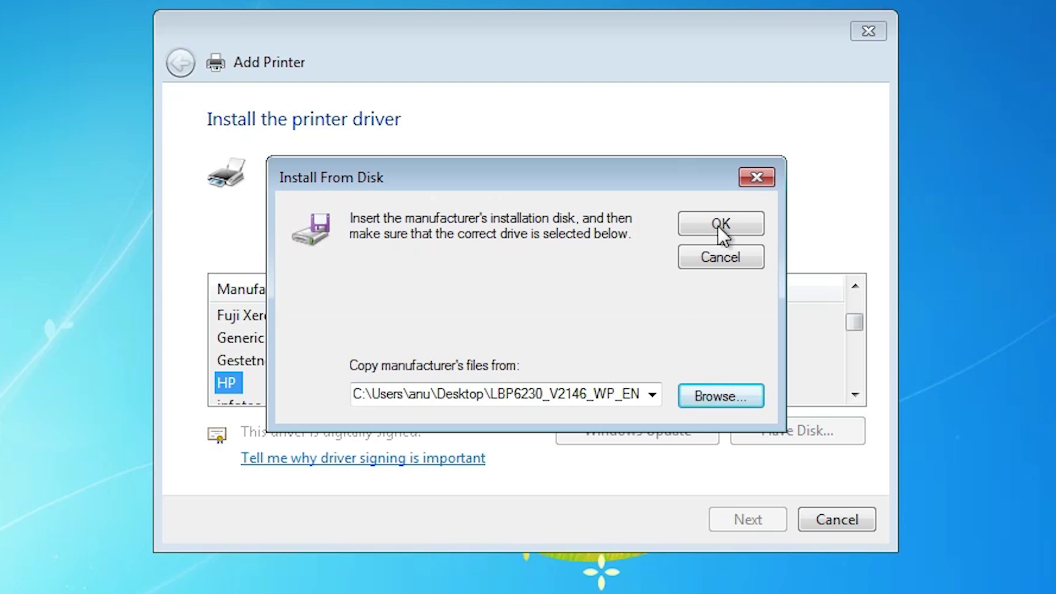
# Confirm the disk location and select the Canon LBP6230/6240 driver
pyautogui.click(708, 236)
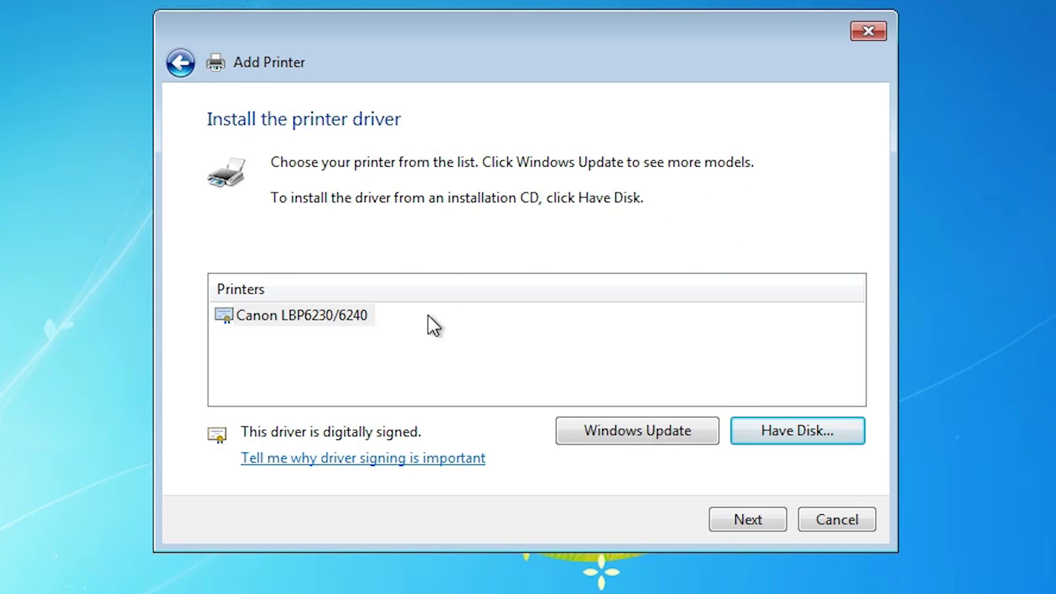
pyautogui.click(330, 323)
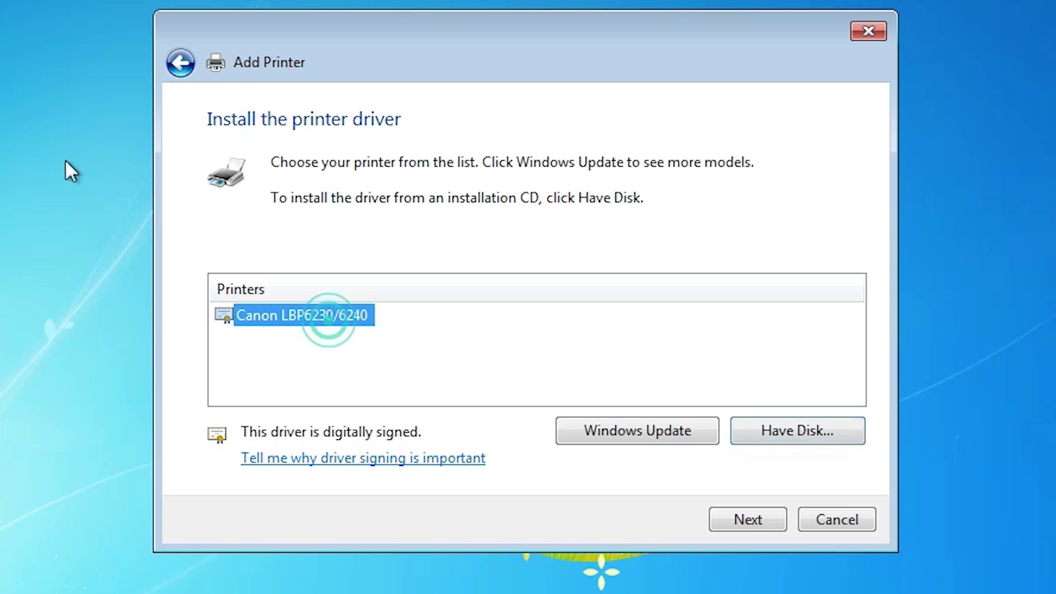
pyautogui.click(746, 519)
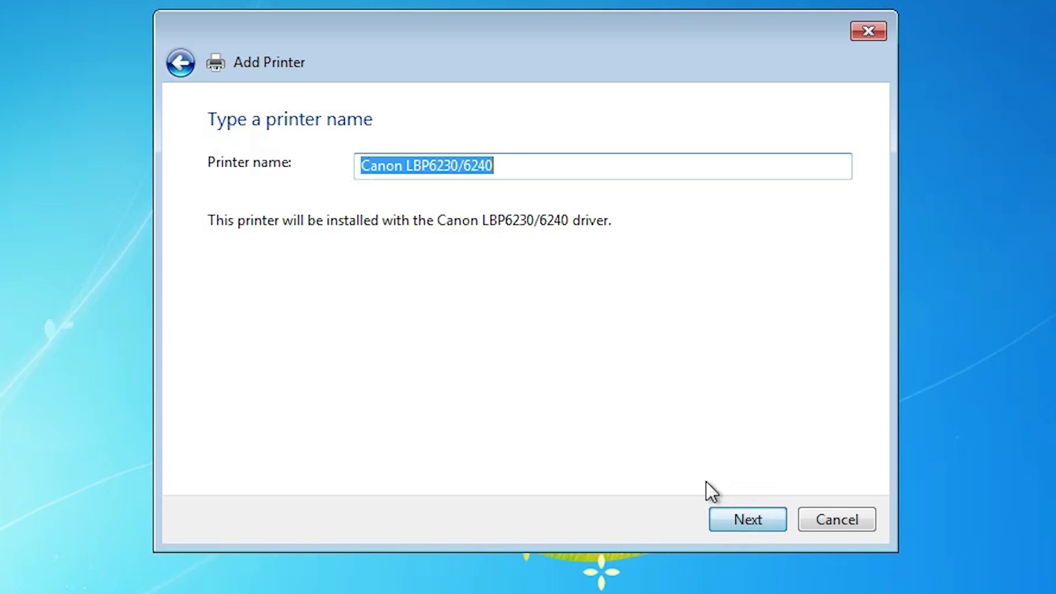
# Name the printer 'Canon LBP6230dn', install it and finish the wizard
pyautogui.click(491, 165)
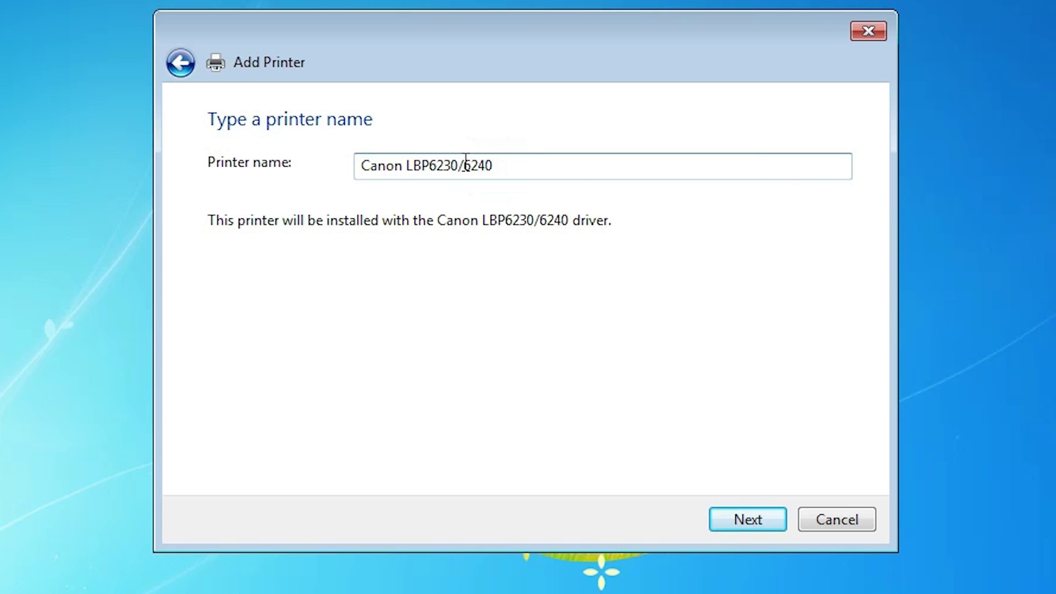
pyautogui.moveTo(464, 165); pyautogui.dragTo(630, 165)
pyautogui.press('BackSpace')
pyautogui.press('BackSpace')
pyautogui.click(760, 524)
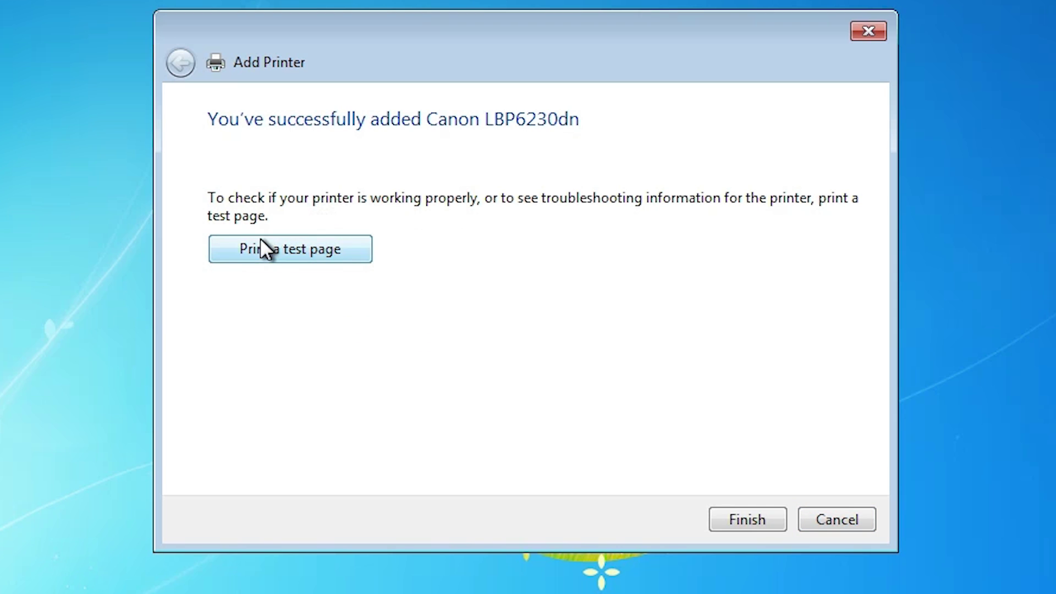
pyautogui.click(749, 514)
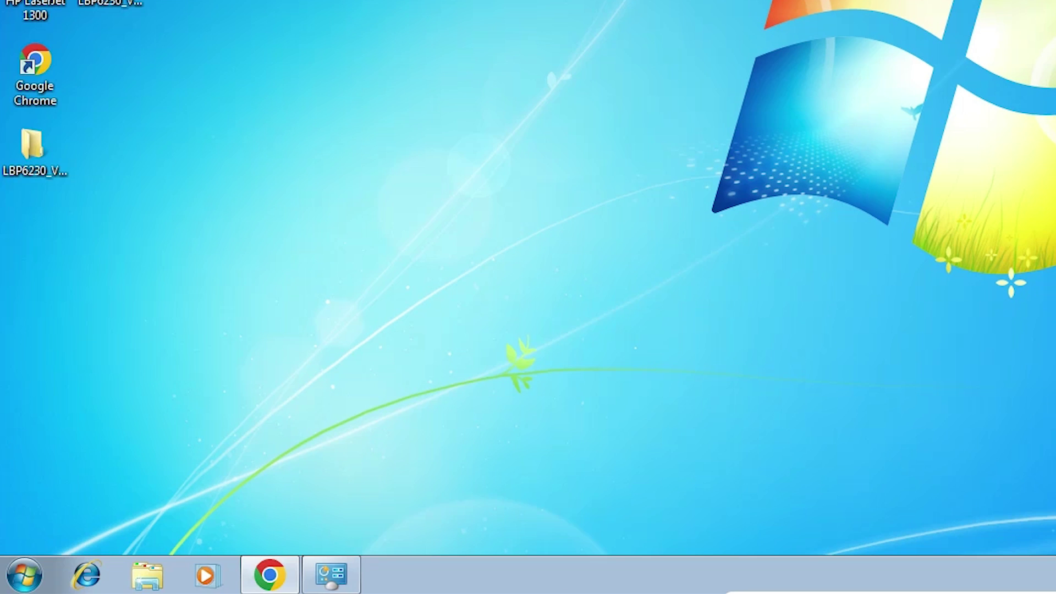
# Open Devices and Printers from Control Panel to see Canon LBP6230dn with its checkmark
pyautogui.click(7, 572)
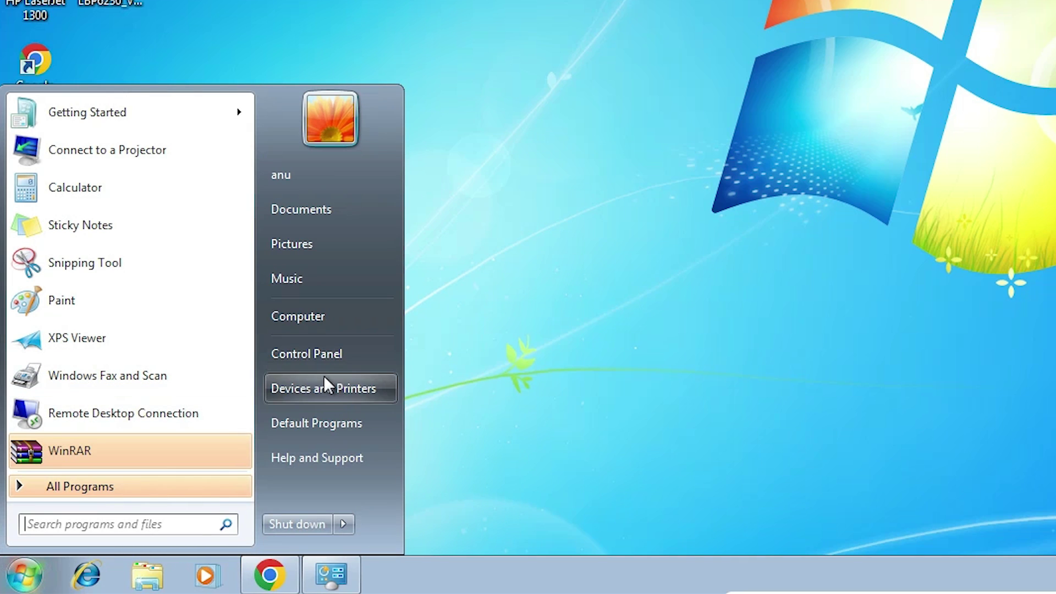
pyautogui.click(314, 355)
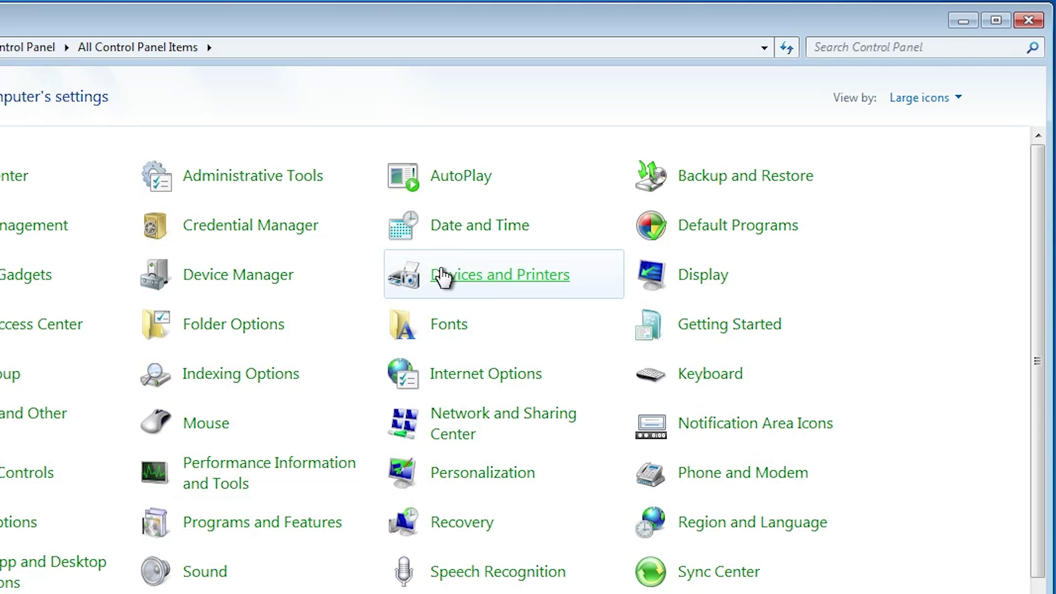
pyautogui.click(441, 275)
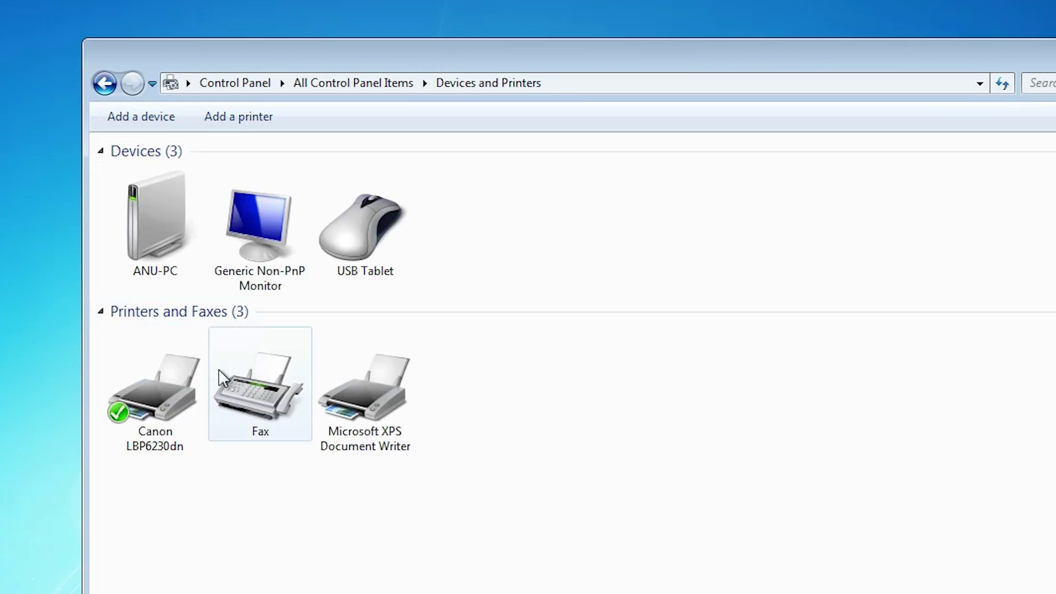